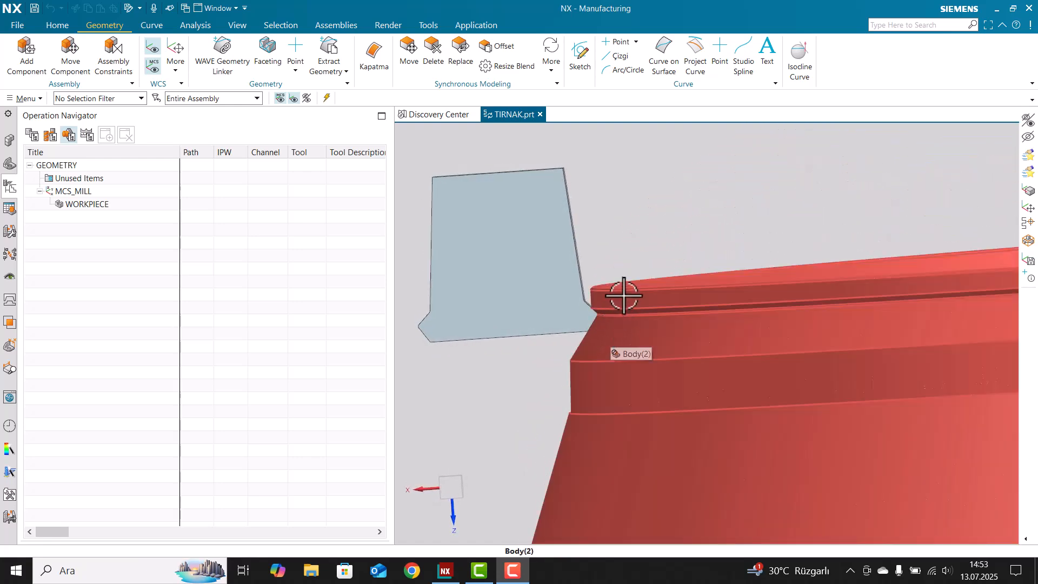
- Examine the cutter profile body against the undercut groove around the ring's upper rim from several angles
scroll(624, 297, "down", 4)
left_click(565, 347)
key("F8")
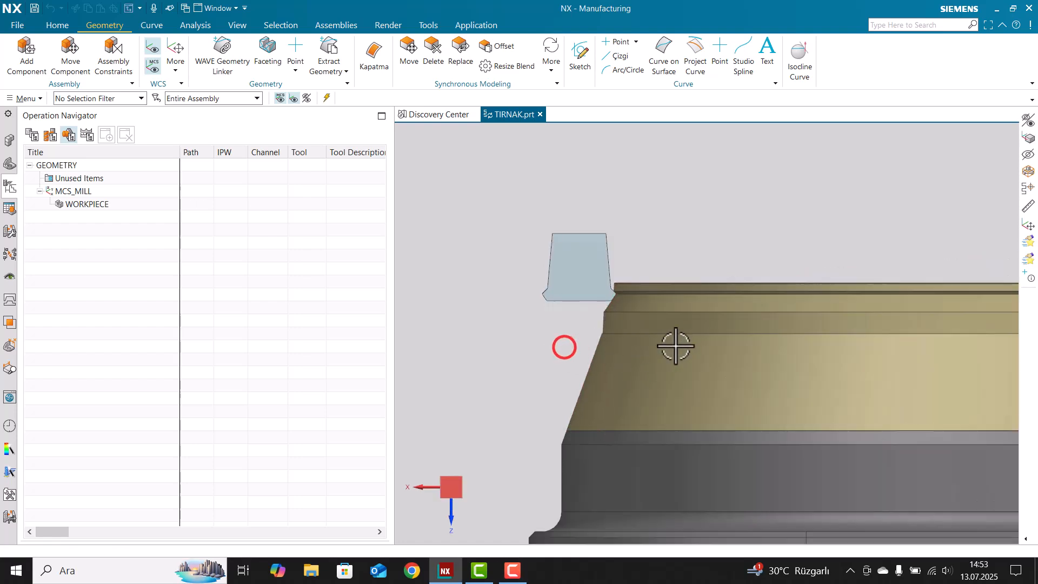
scroll(608, 287, "up", 4)
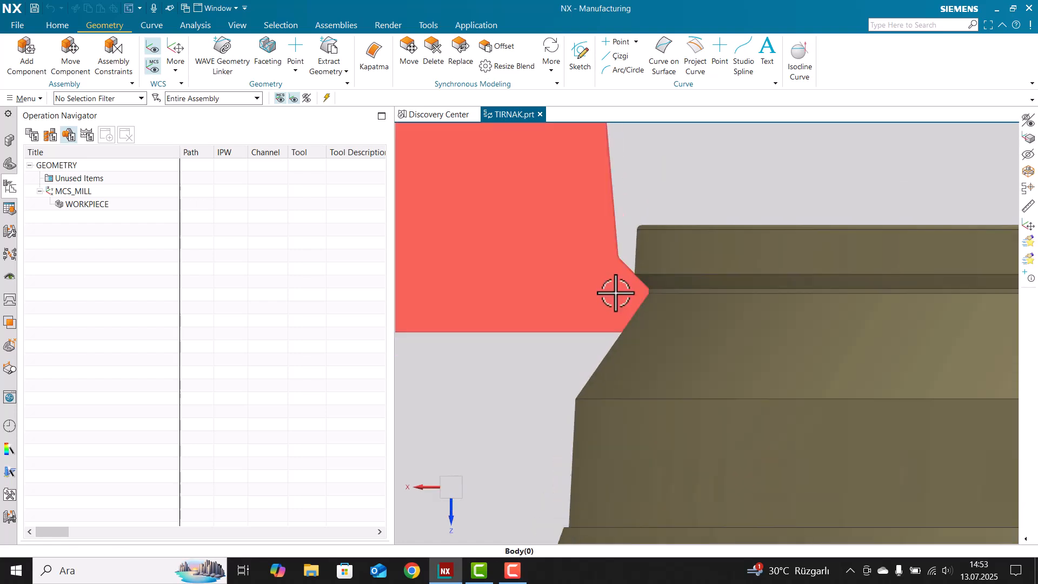
scroll(616, 290, "down", 3)
scroll(630, 292, "up", 3)
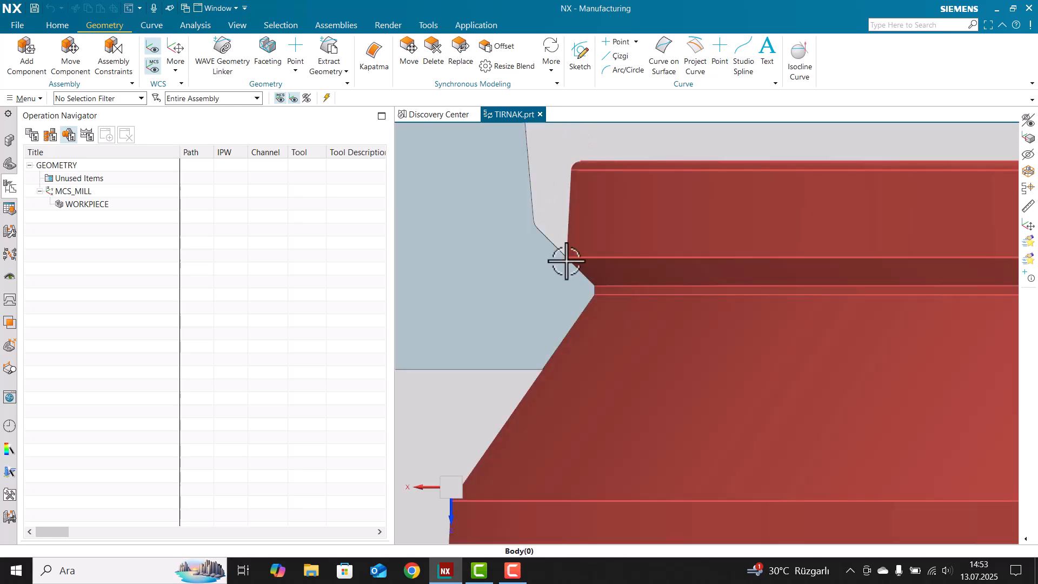
scroll(615, 287, "down", 5)
middle_click_drag(598, 294, 614, 309)
scroll(631, 319, "down", 5)
scroll(644, 324, "up", 5)
scroll(586, 250, "up", 2)
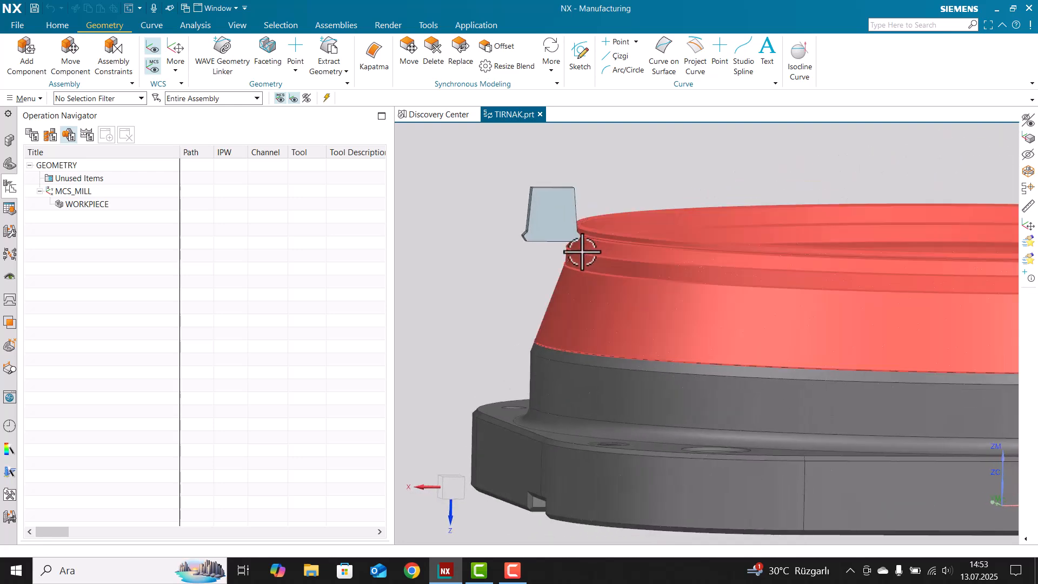
scroll(577, 250, "up", 2)
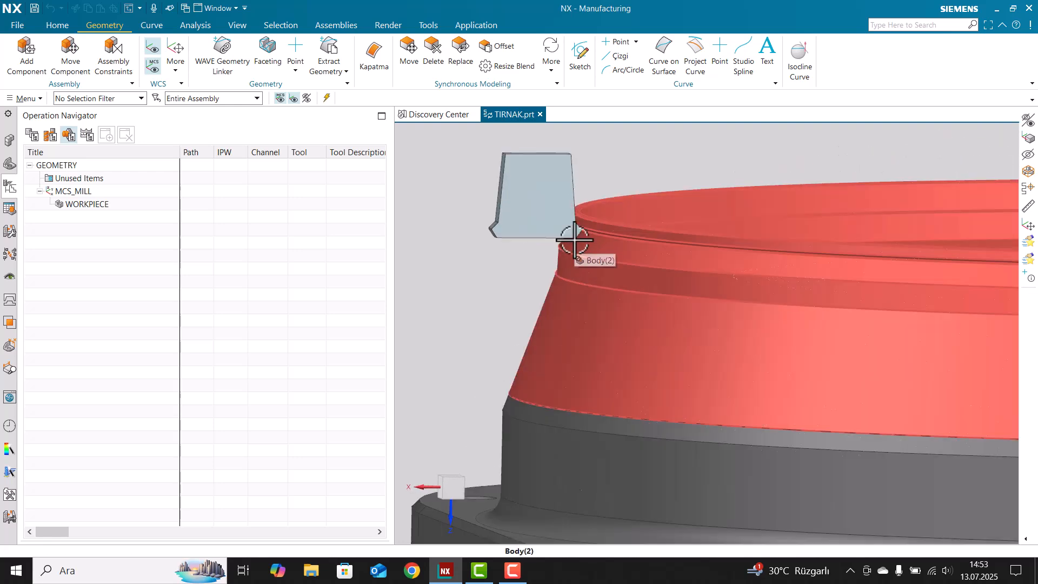
scroll(575, 240, "down", 2)
middle_click_drag(575, 239, 574, 326)
scroll(611, 303, "down", 3)
scroll(591, 316, "up", 3)
scroll(560, 285, "down", 4)
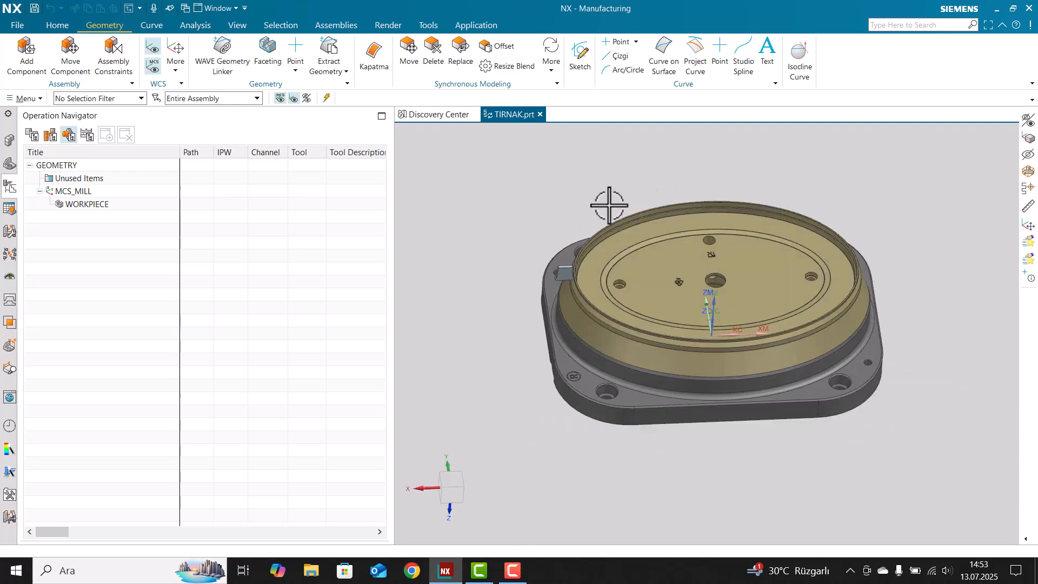
middle_click_drag(619, 353, 628, 335)
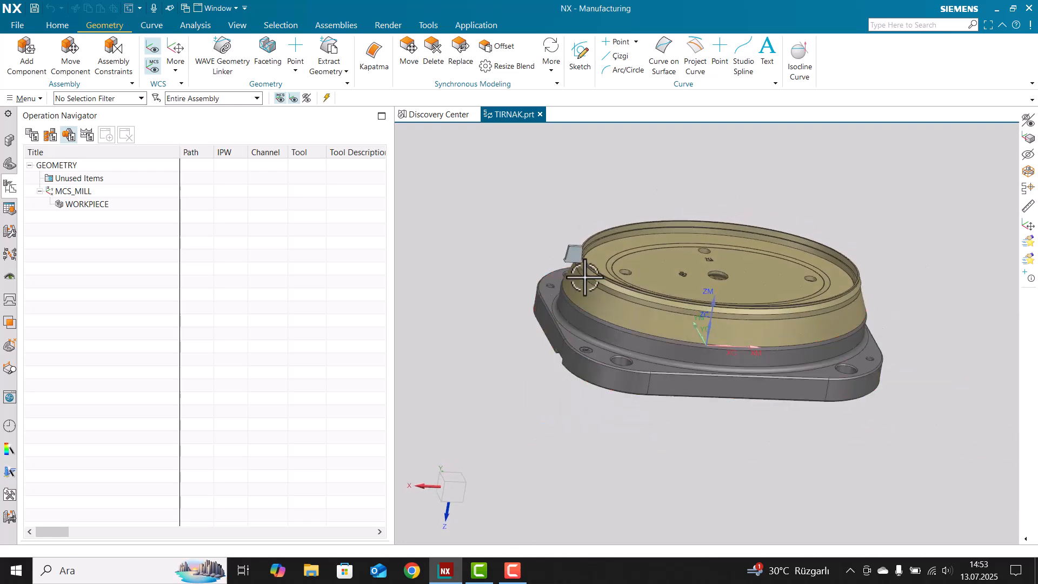
scroll(569, 304, "up", 2)
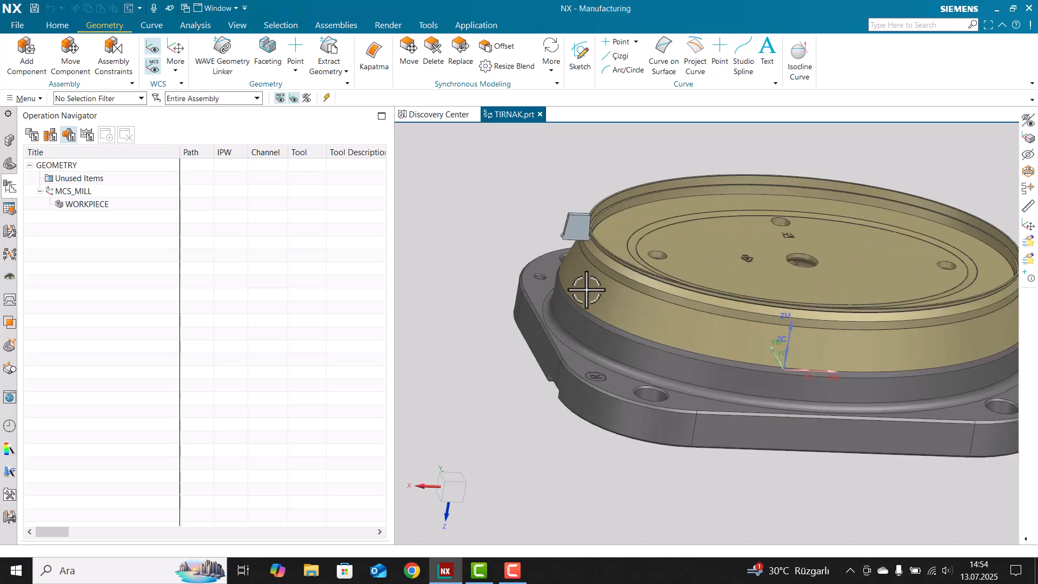
scroll(574, 287, "up", 2)
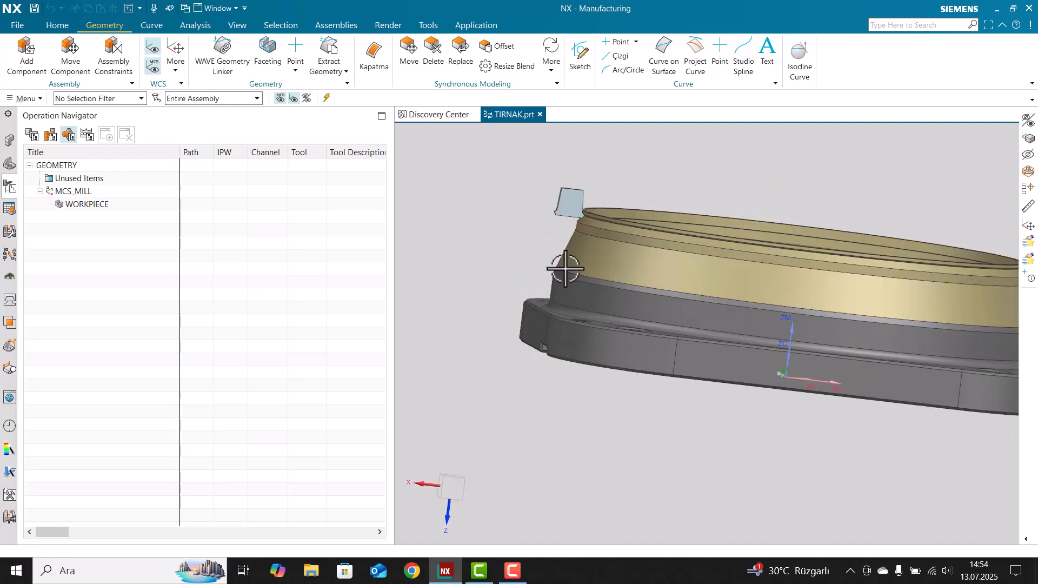
scroll(567, 268, "up", 2)
scroll(568, 268, "down", 3)
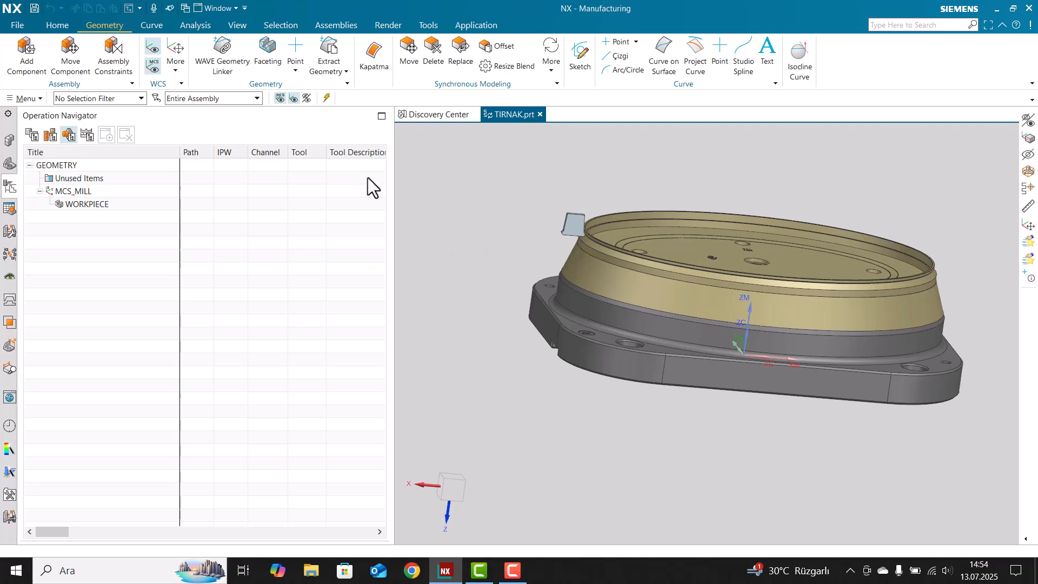
right_click(150, 210)
left_click(205, 346)
left_click(283, 300)
scroll(581, 243, "up", 5)
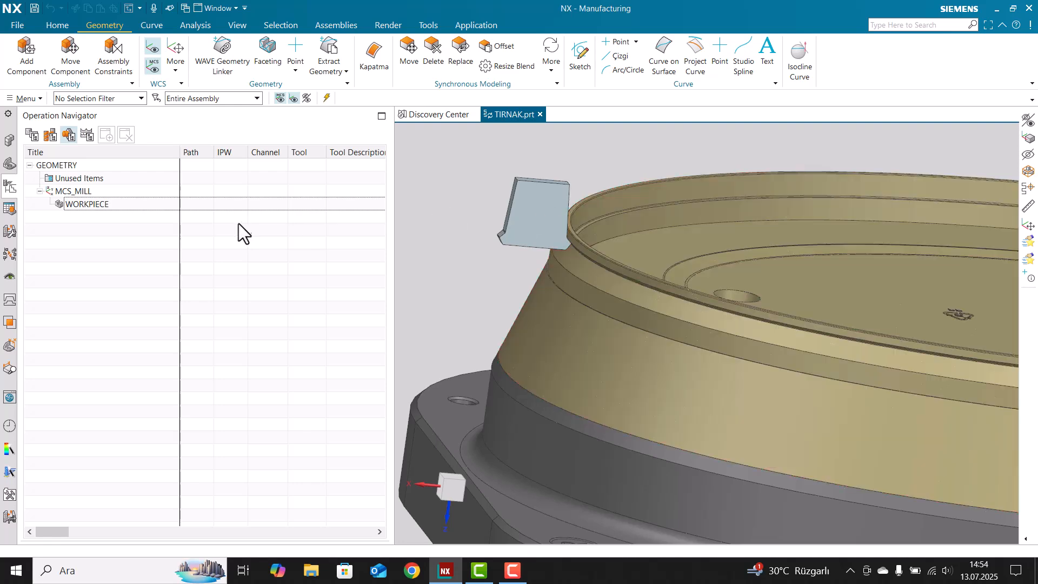
scroll(534, 206, "down", 3)
middle_click_drag(533, 206, 533, 222)
- Create a Planar Mill operation of type mill_planar under WORKPIECE, keeping the name PLANAR_MILL
left_click(128, 205)
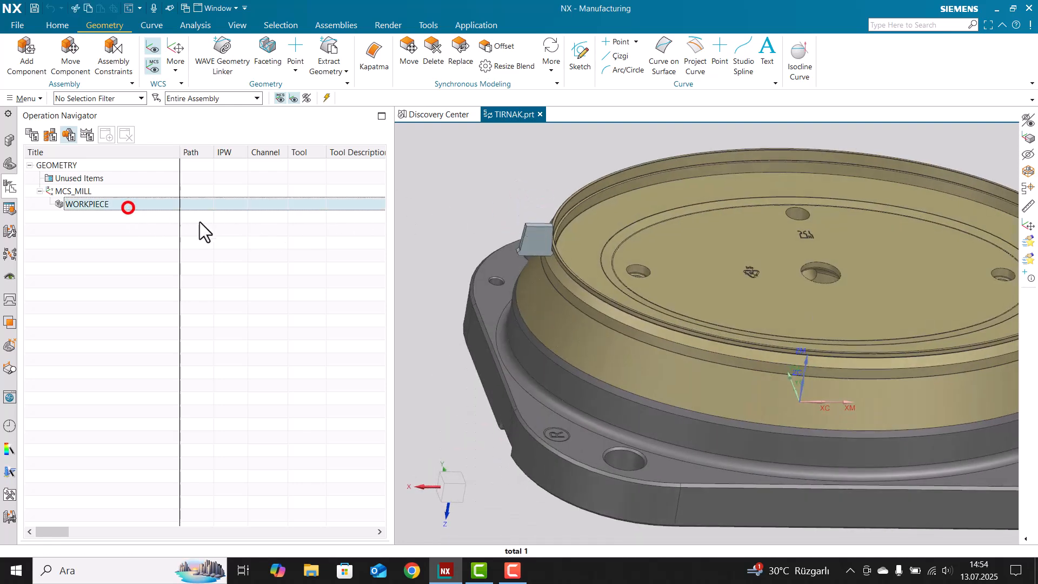
scroll(587, 261, "down", 3)
middle_click_drag(725, 333, 697, 323)
right_click(88, 205)
left_click(136, 345)
left_click(216, 346)
left_click(198, 44)
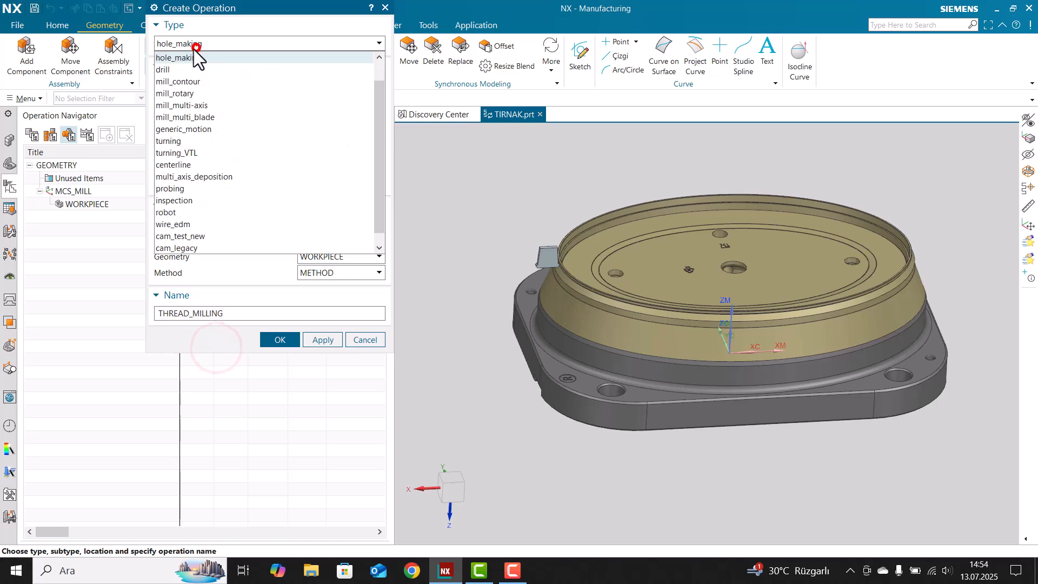
scroll(184, 81, "up", 1)
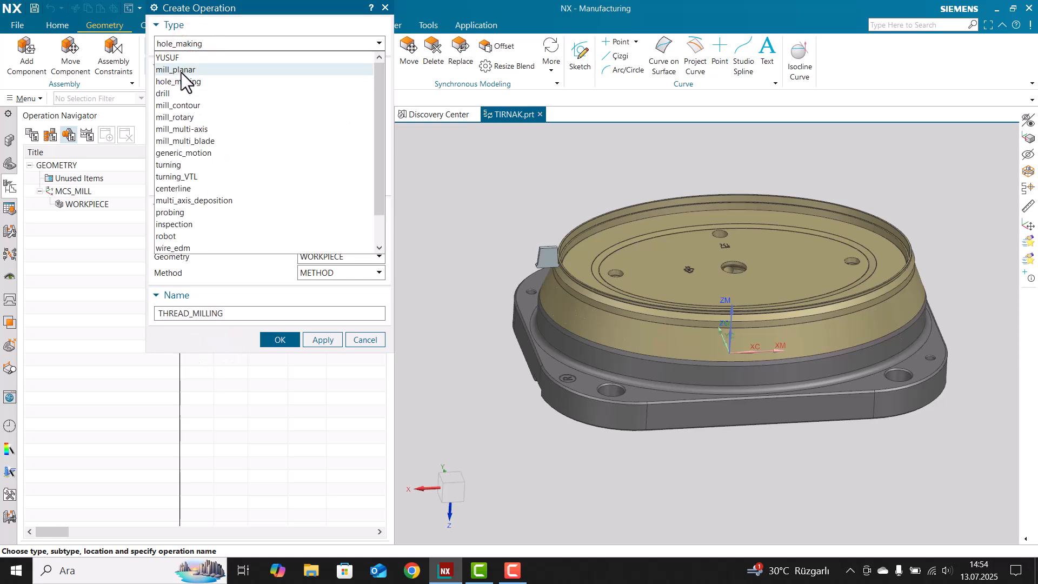
left_click(181, 71)
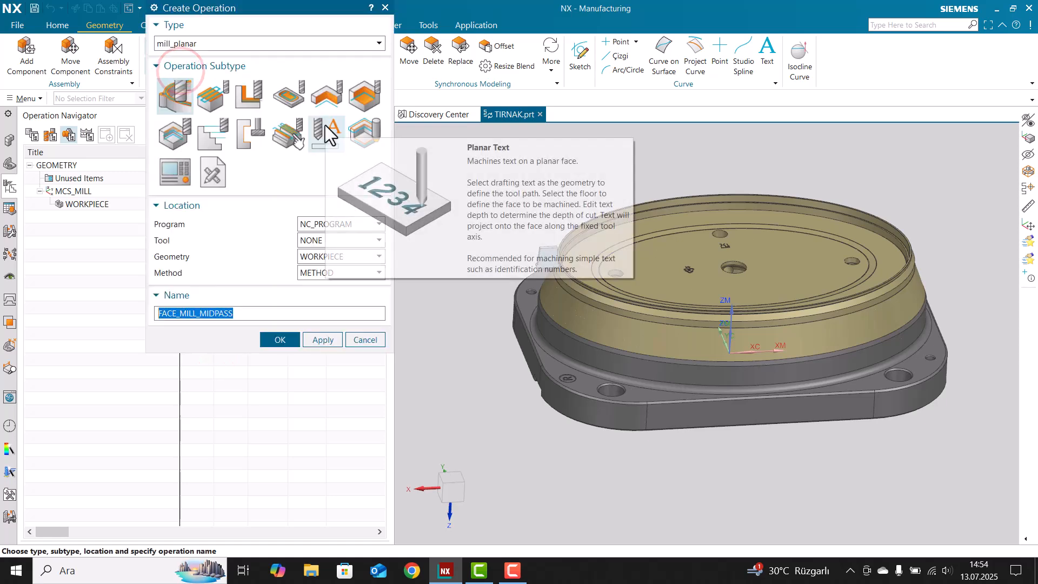
left_click(224, 136)
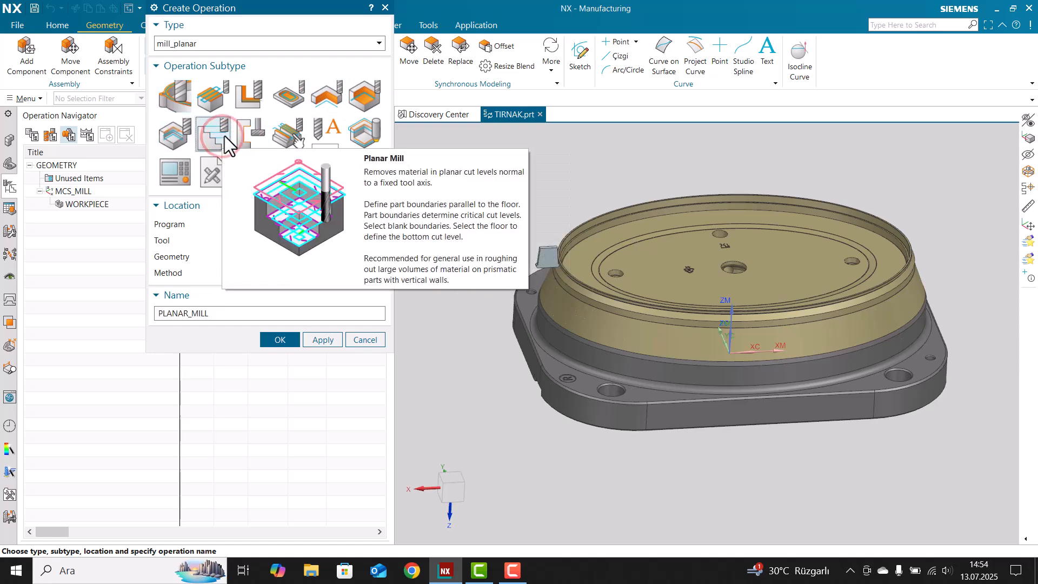
left_click(286, 344)
mouse_move(347, 12)
left_mouse_down()
mouse_move(343, 44)
mouse_move(330, 40)
left_mouse_up()
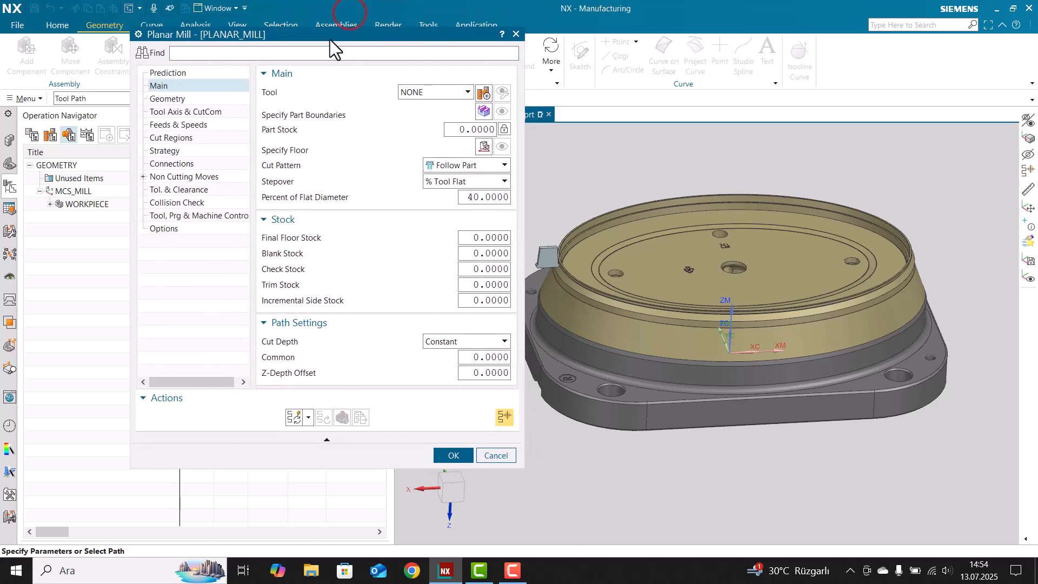
- Create a new MILL-type tool named 19.8 for the Planar Mill operation
left_click(484, 92)
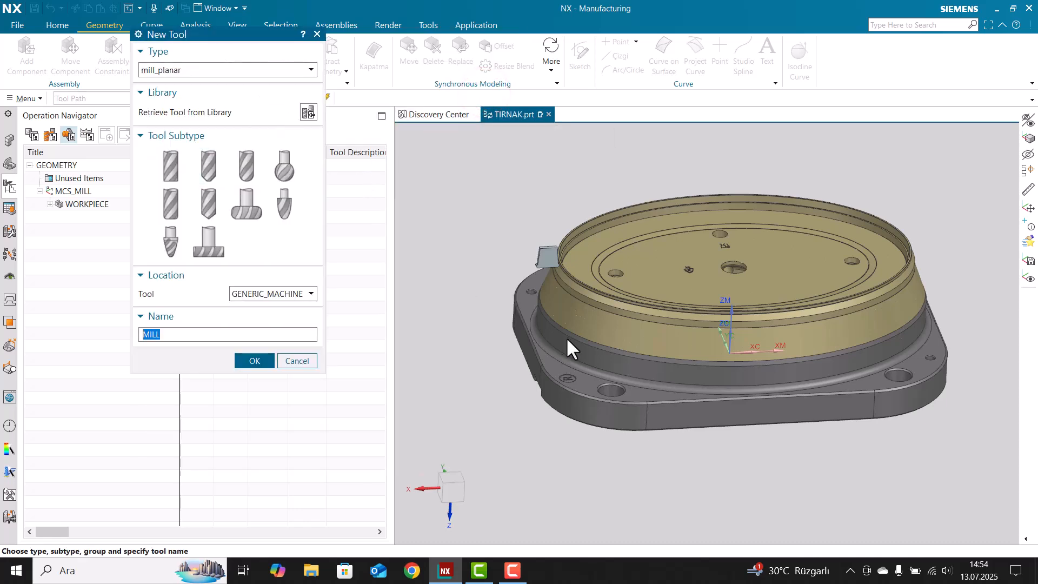
scroll(546, 260, "up", 5)
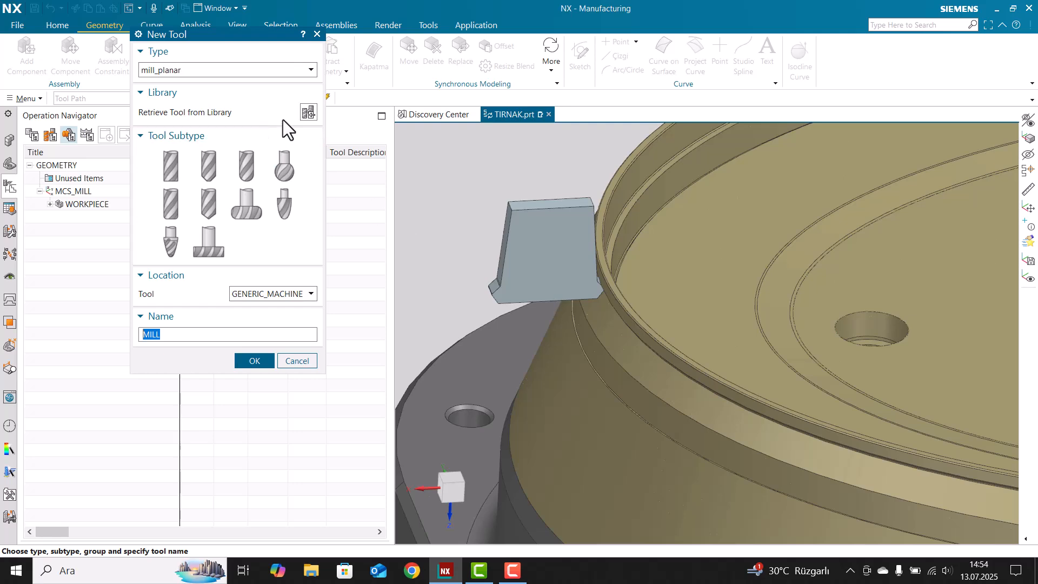
scroll(573, 283, "down", 3)
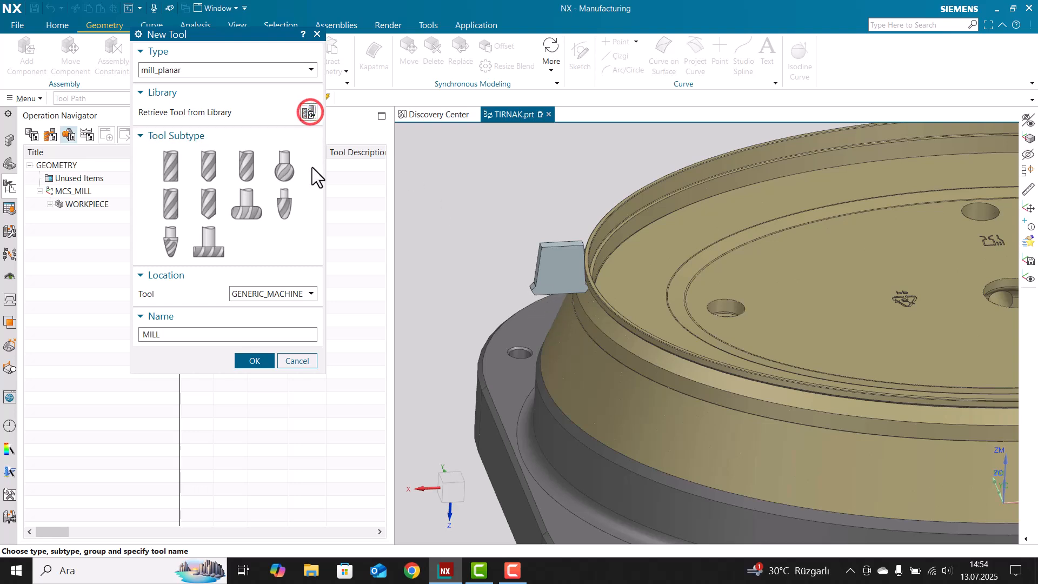
left_click(156, 165)
left_click(192, 334)
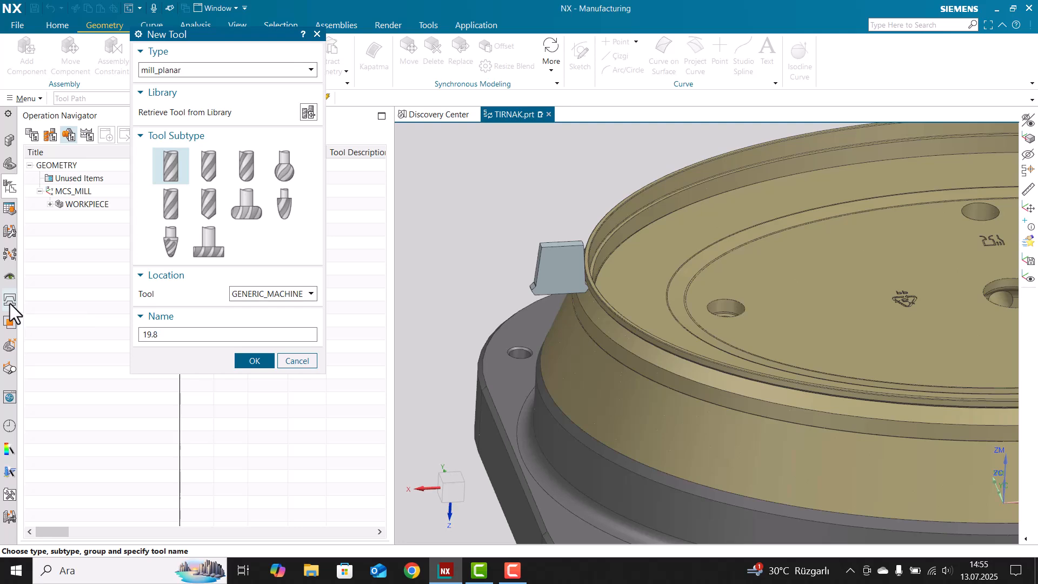
key("Return")
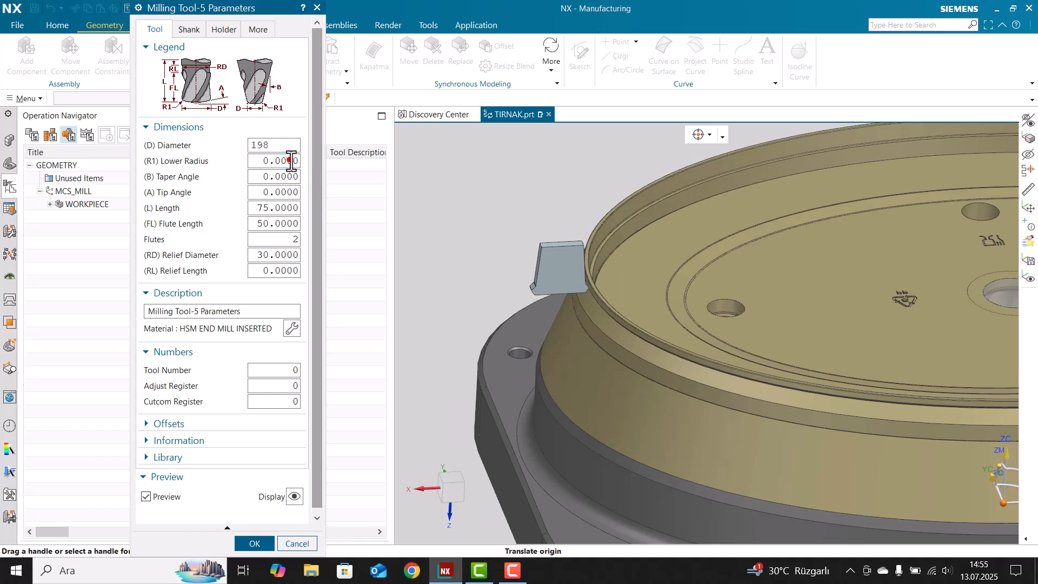
- Set the milling tool's diameter to 198 and its tool number to 2, and accept the tool
left_click(291, 161)
left_click(276, 239)
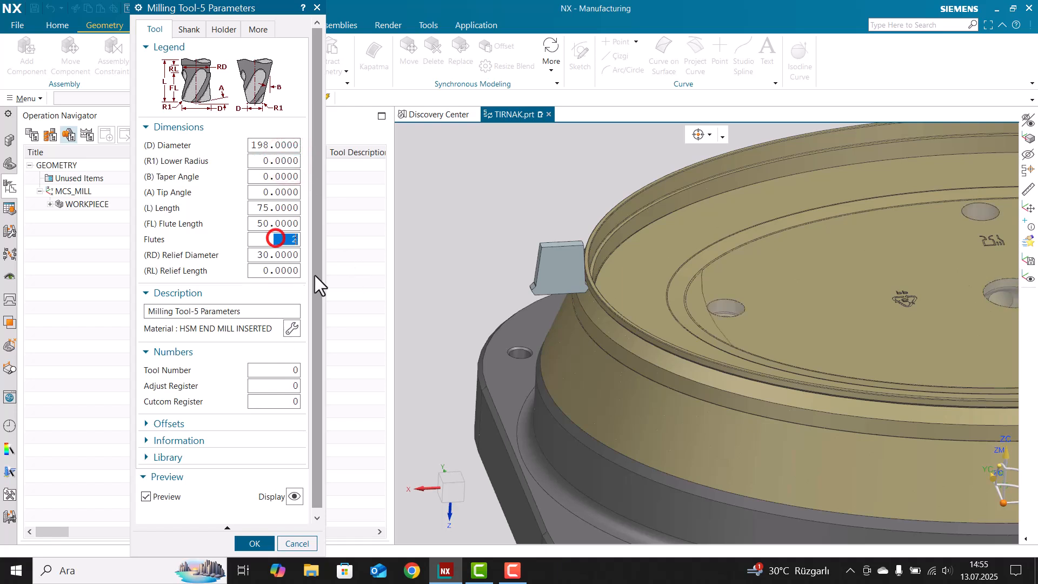
left_click(285, 370)
type("2")
left_click(297, 385)
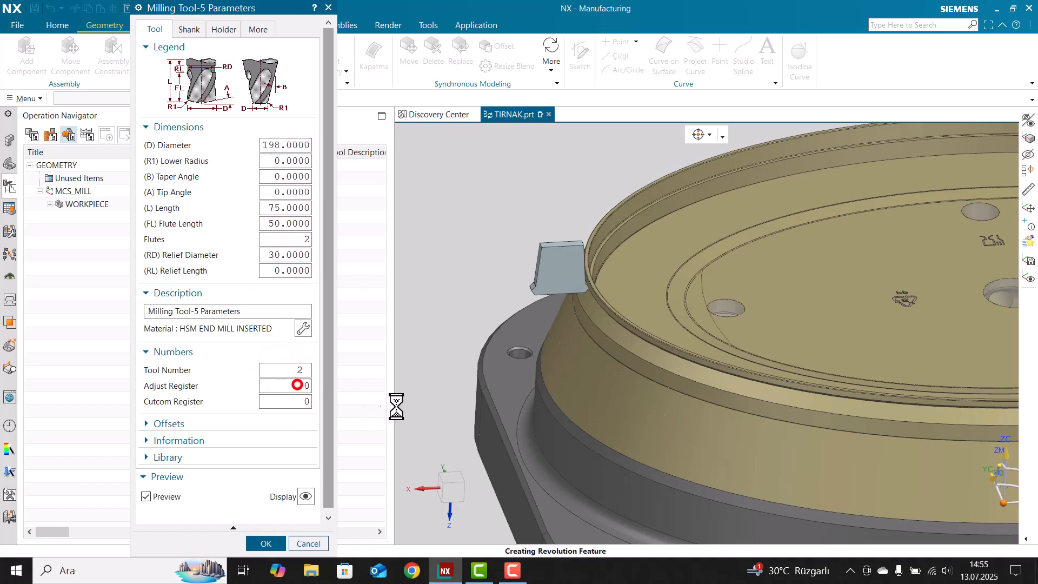
left_click(266, 542)
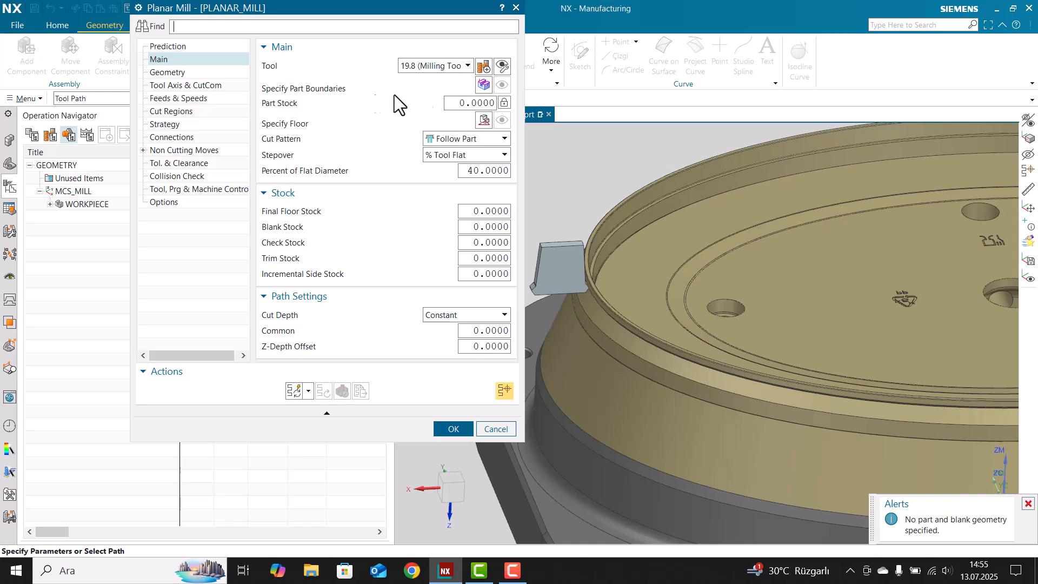
- Define the part boundary by the Curves method, using the circular groove edge beneath the ring's upper rim as a closed boundary
left_click(484, 84)
left_click(267, 46)
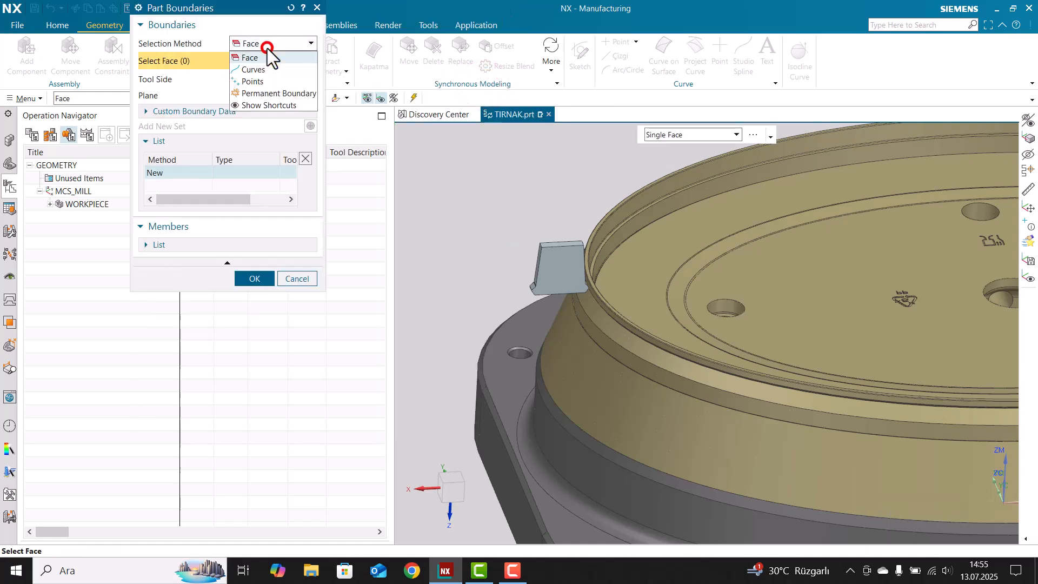
left_click(253, 70)
middle_click_drag(595, 317, 574, 309)
scroll(591, 250, "up", 3)
left_click(574, 232)
scroll(580, 246, "down", 3)
scroll(575, 309, "down", 5)
scroll(506, 265, "up", 4)
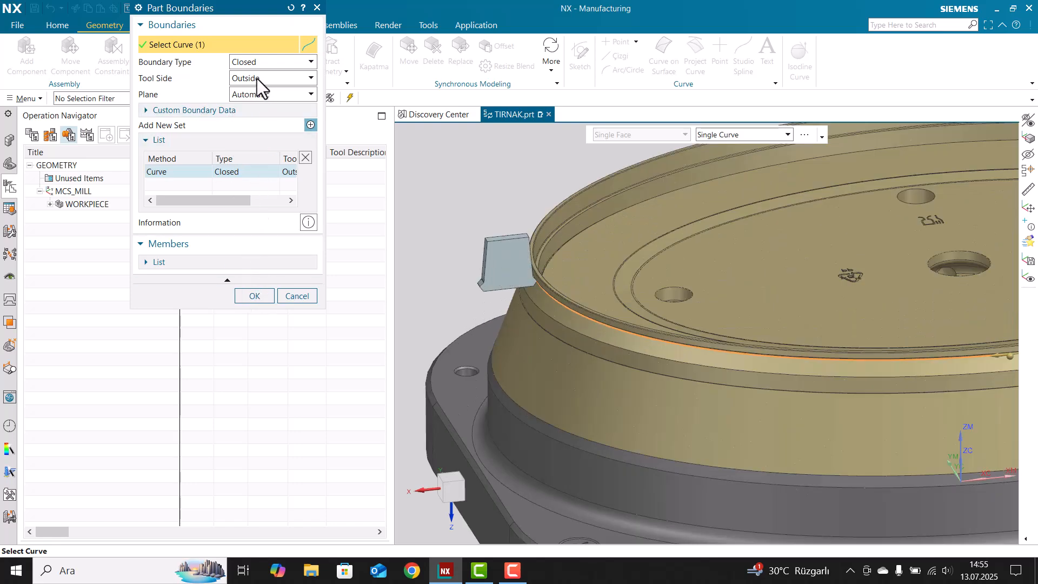
left_click(254, 297)
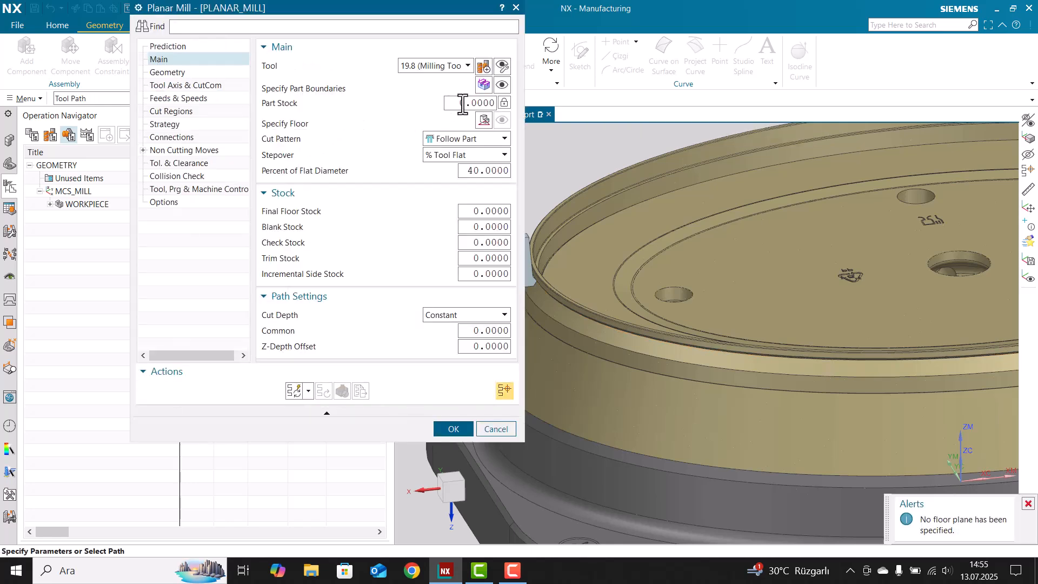
- Specify the floor plane on the underside face of the cutter profile body with a 0 mm offset
left_click(483, 122)
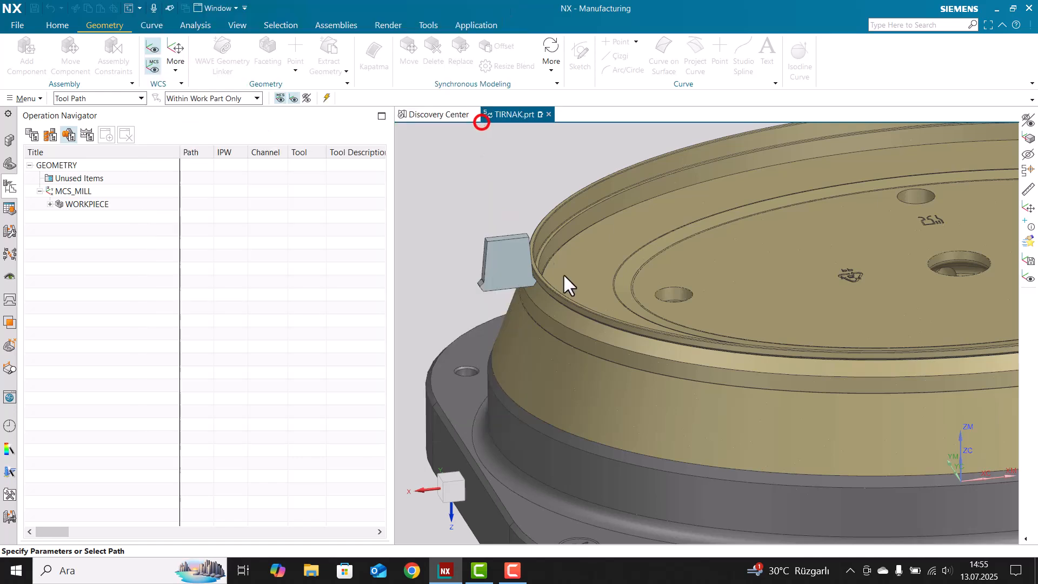
scroll(614, 306, "down", 5)
middle_click_drag(566, 304, 557, 259)
scroll(592, 271, "up", 5)
scroll(591, 271, "up", 4)
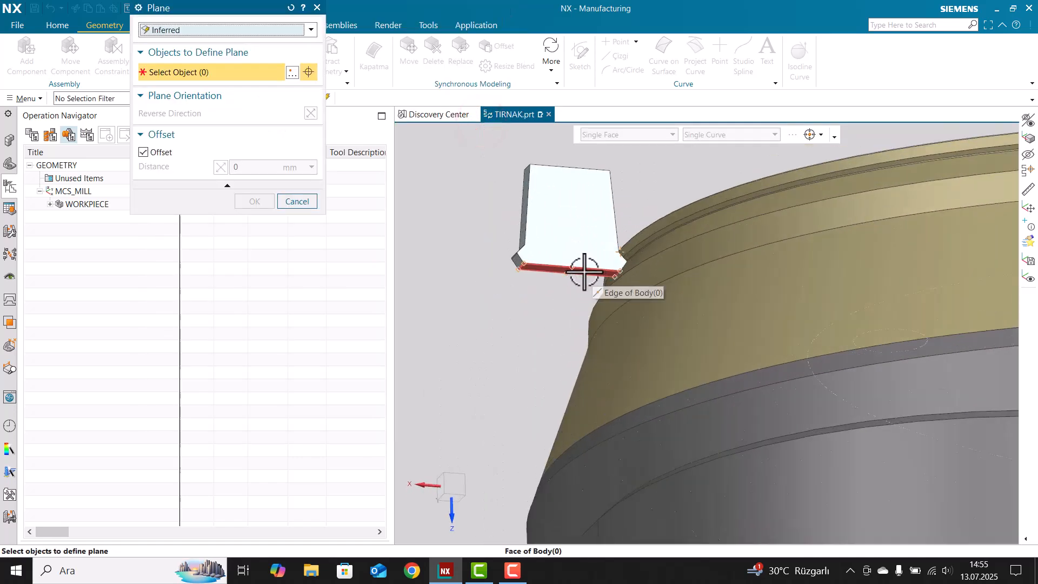
left_click(585, 272)
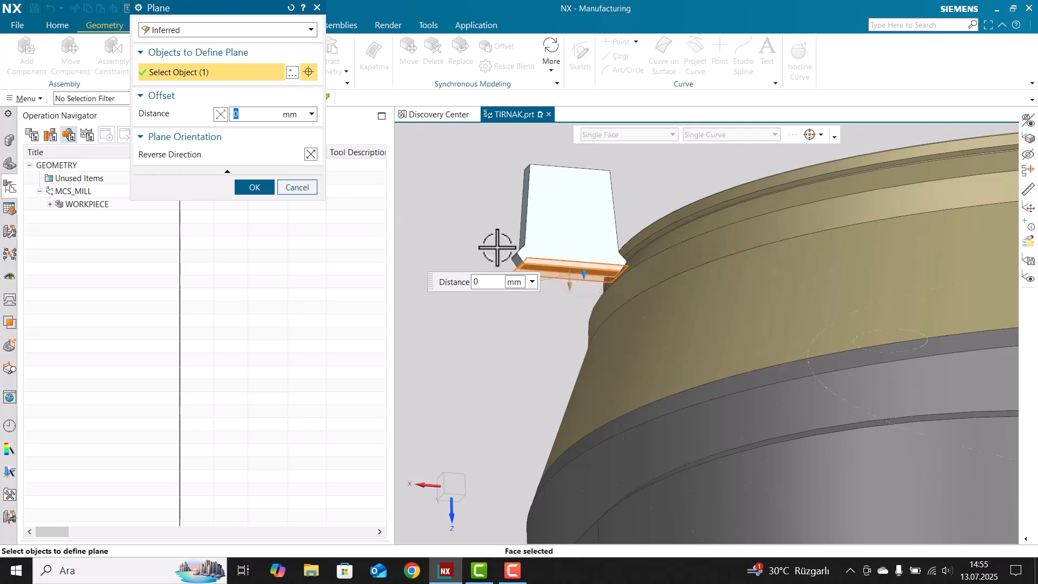
middle_click_drag(689, 346, 683, 297)
scroll(684, 297, "down", 3)
scroll(669, 236, "up", 3)
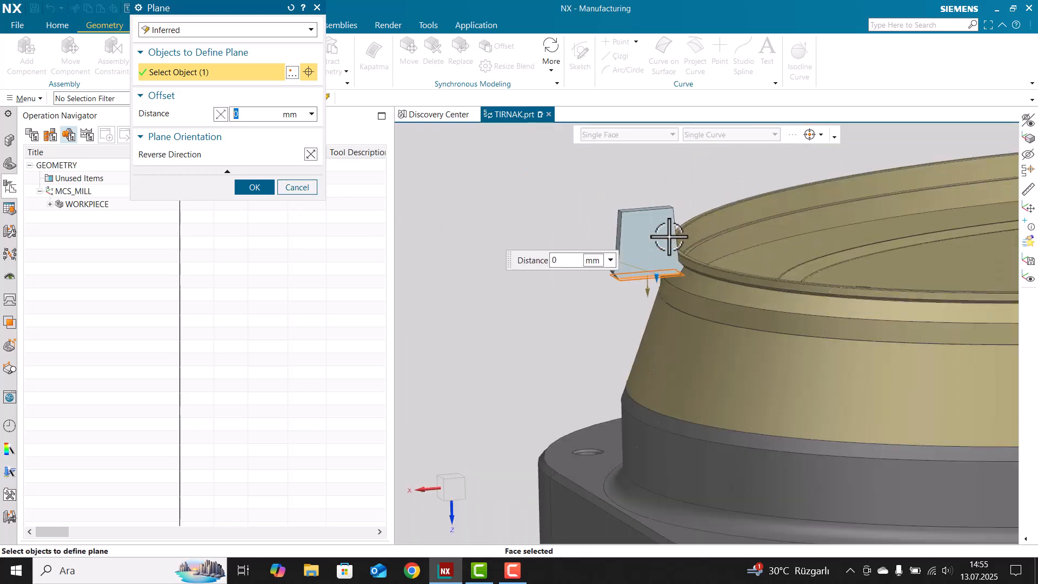
scroll(669, 236, "up", 2)
left_click(254, 187)
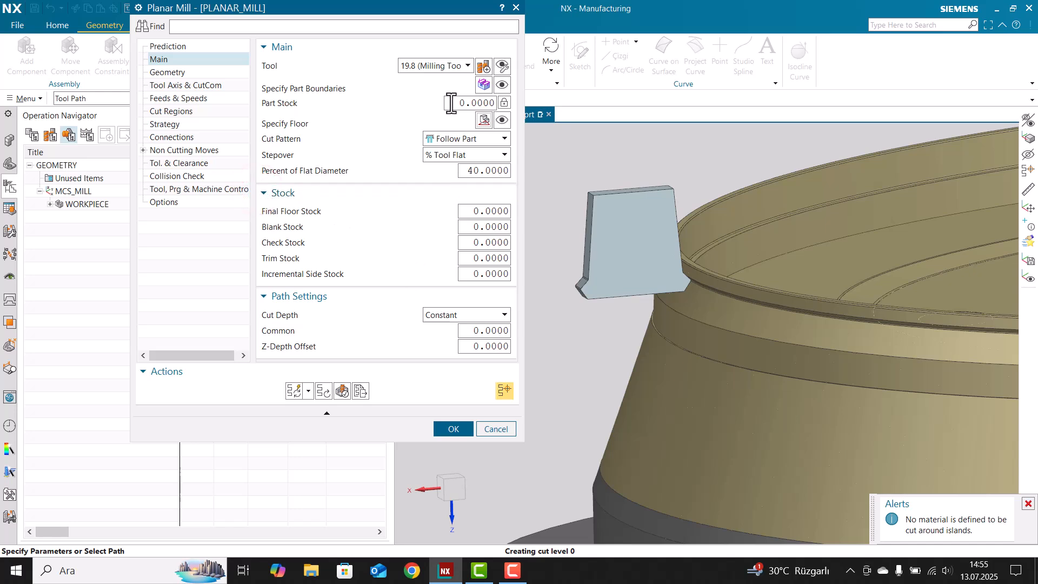
- Set the Planar Mill operation's cut pattern to Profile and view the path around the part
left_click(466, 139)
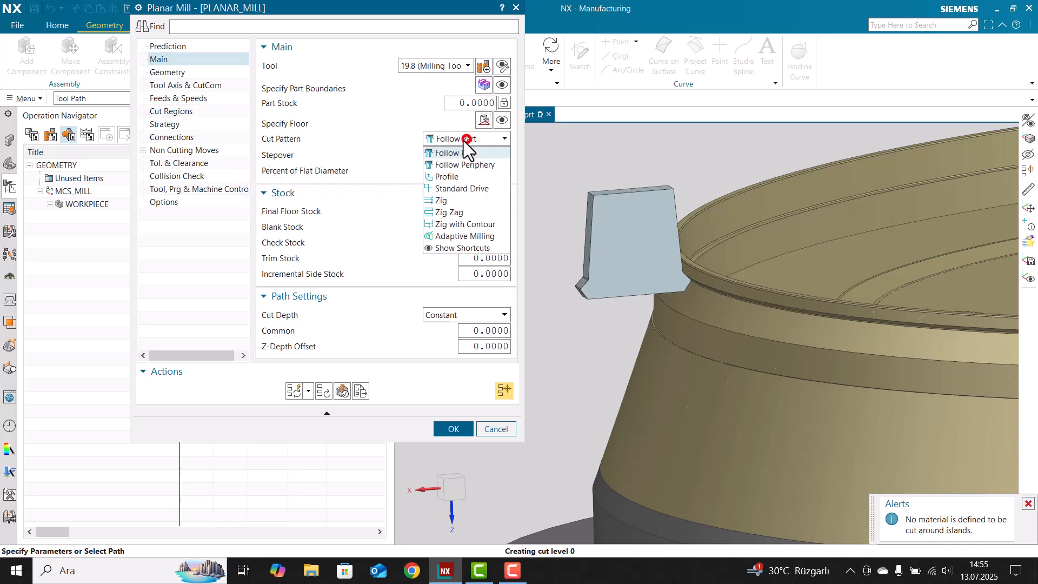
left_click(449, 177)
scroll(717, 265, "down", 2)
middle_click_drag(718, 266, 721, 291)
scroll(721, 291, "down", 5)
scroll(741, 293, "up", 3)
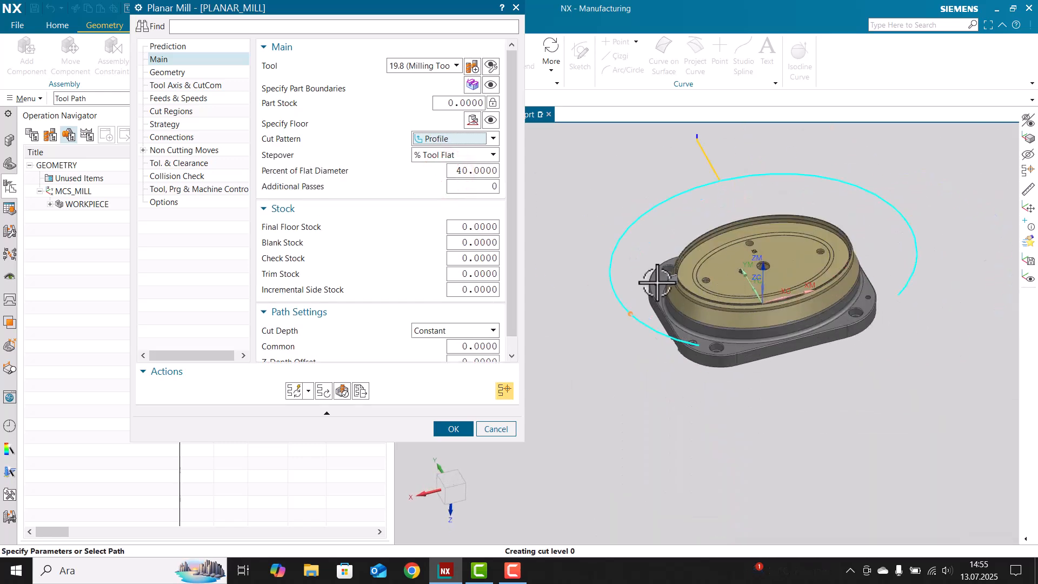
- Set the milling tool's diameter to 19.8 and accept the edited tool
scroll(658, 283, "down", 2)
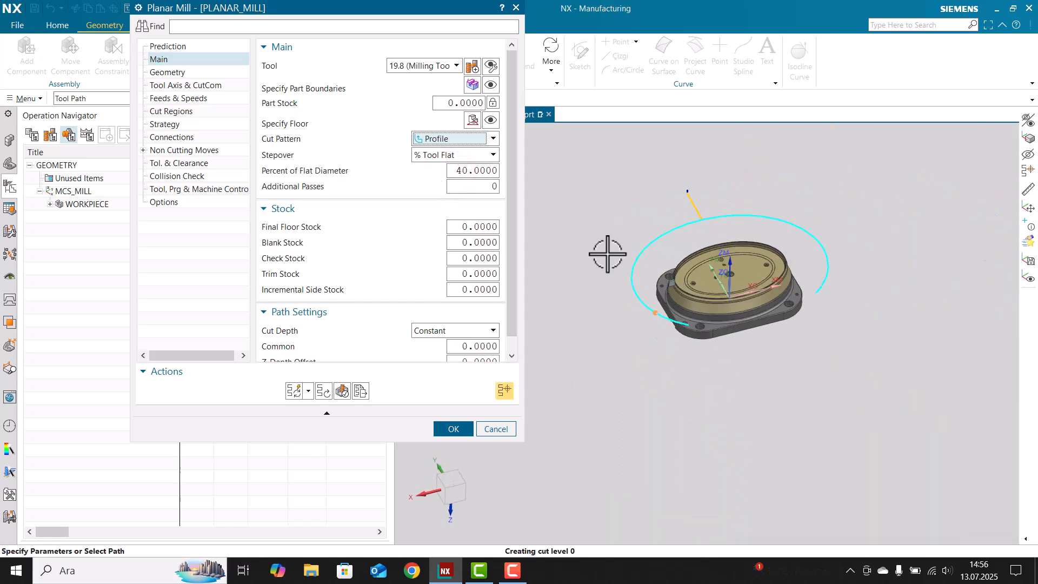
left_click(472, 66)
left_click(294, 332)
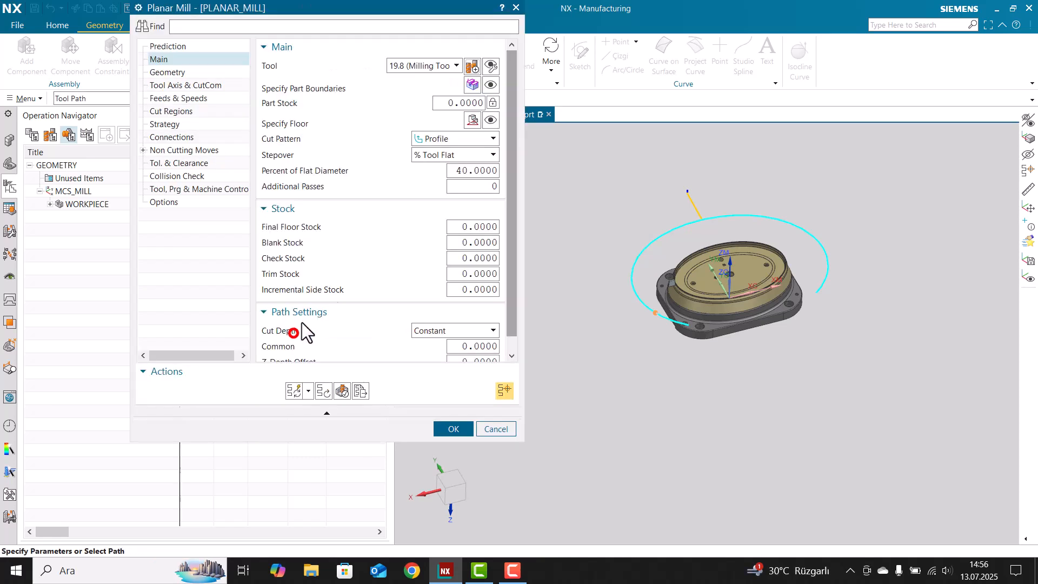
left_click(491, 66)
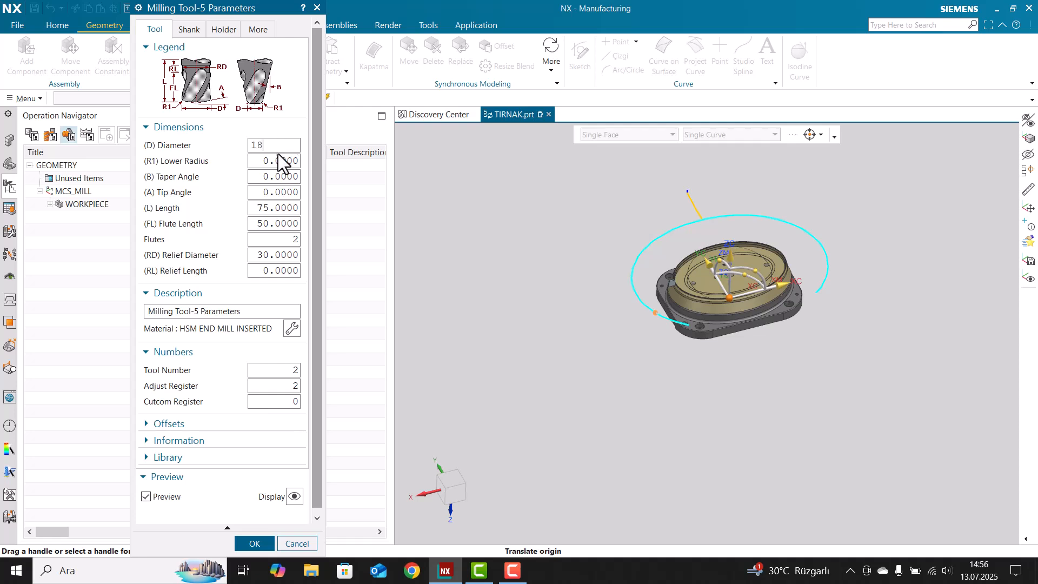
type("19.8")
left_click(289, 157)
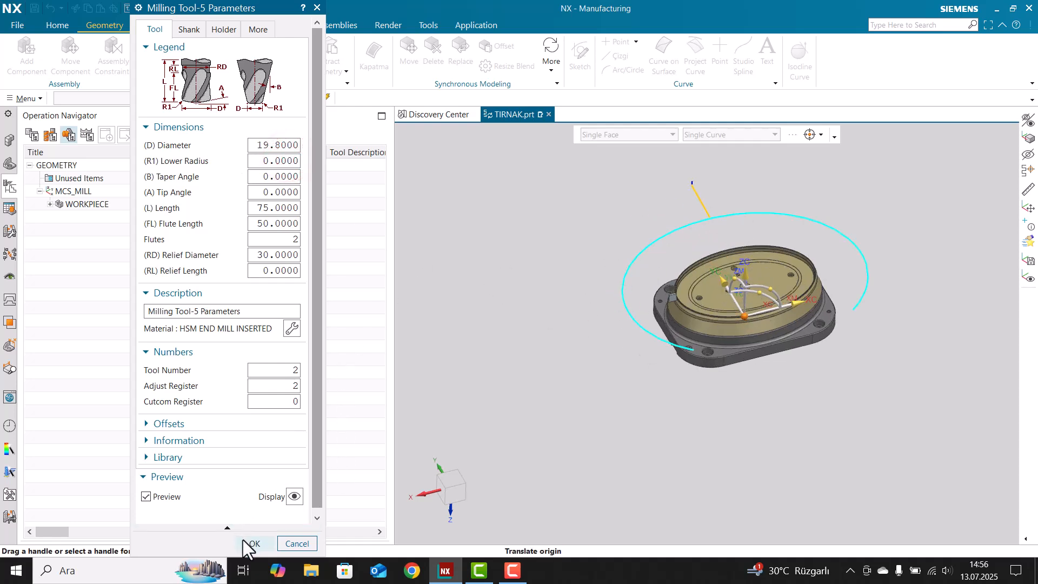
left_click(253, 543)
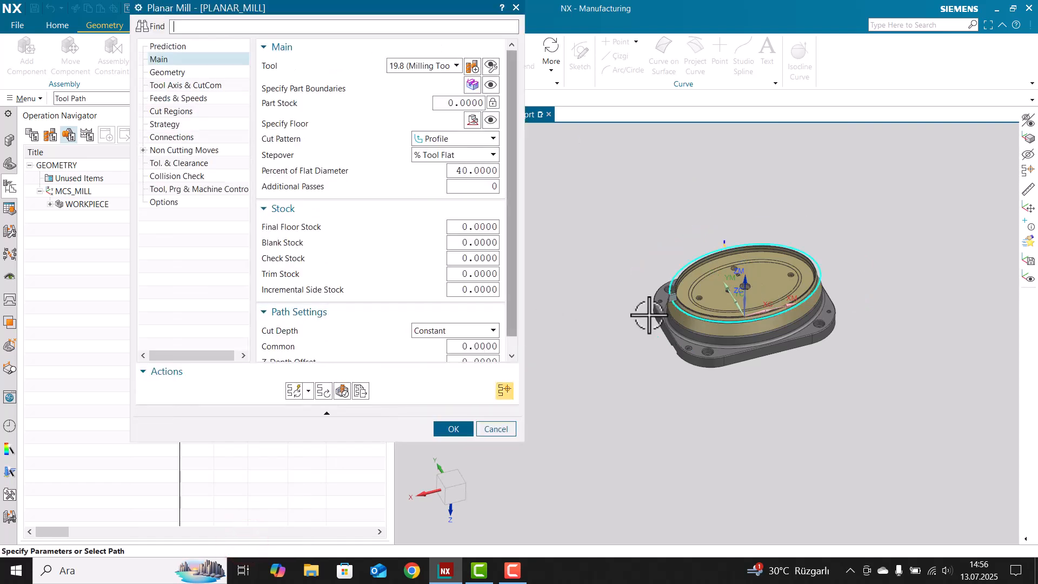
- Generate the profile tool path for the resized cutter and view it around the part's upper rim
scroll(714, 312, "up", 5)
scroll(713, 312, "down", 5)
scroll(714, 309, "up", 5)
scroll(714, 309, "down", 5)
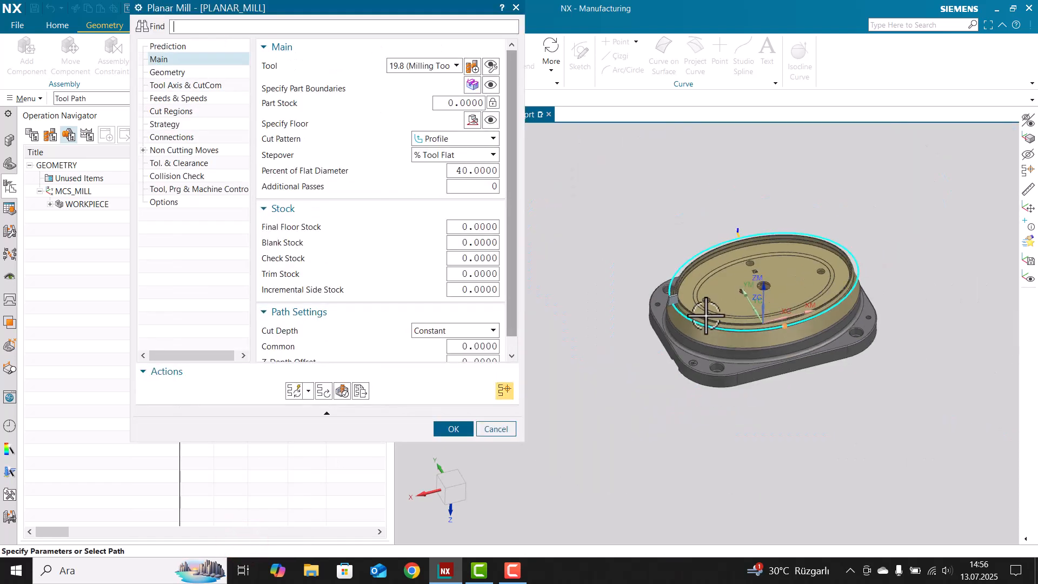
middle_click_drag(714, 306, 717, 297)
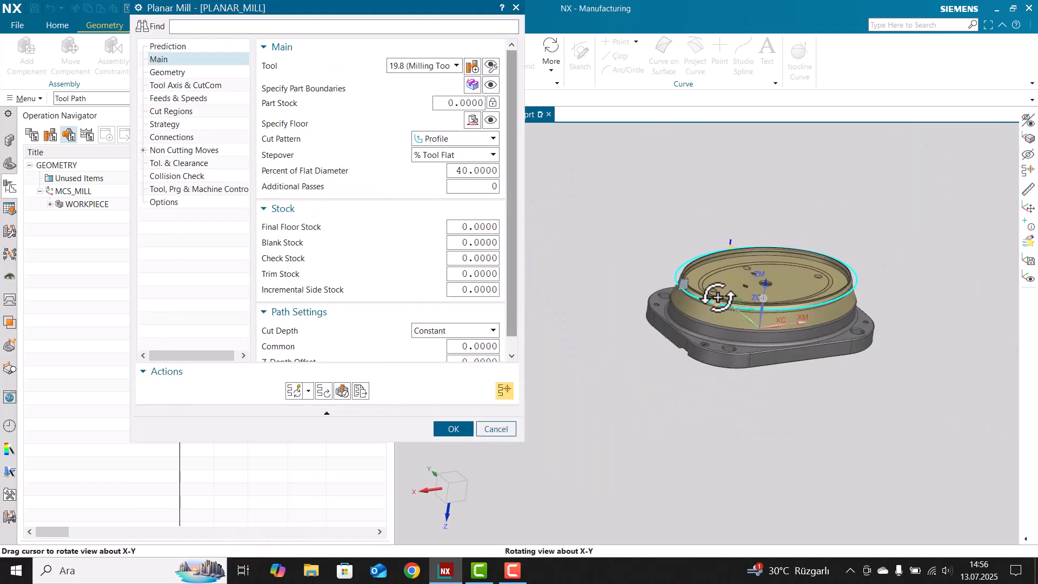
left_click(310, 393)
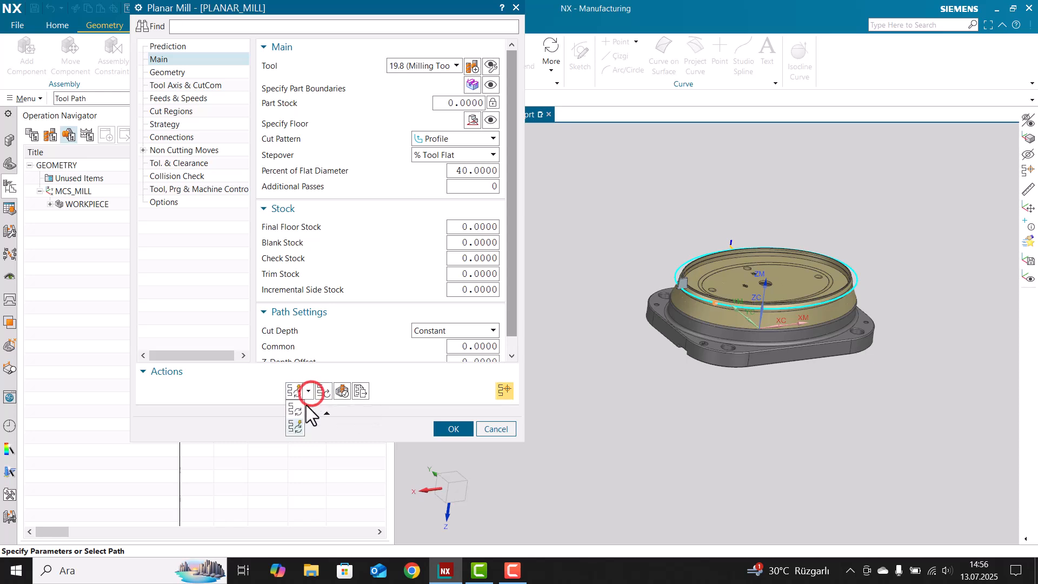
left_click(299, 409)
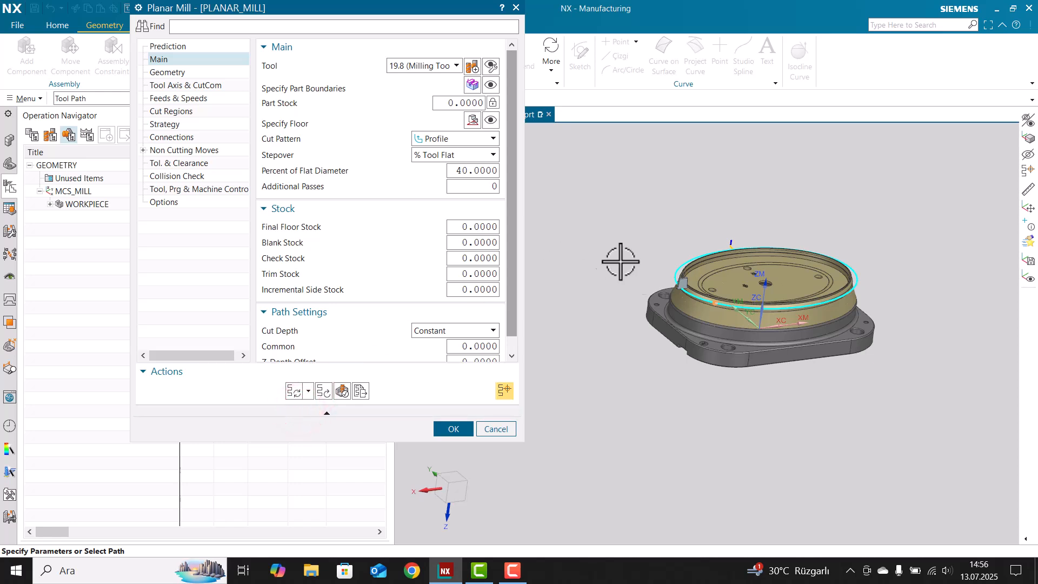
left_click(308, 397)
left_click(298, 416)
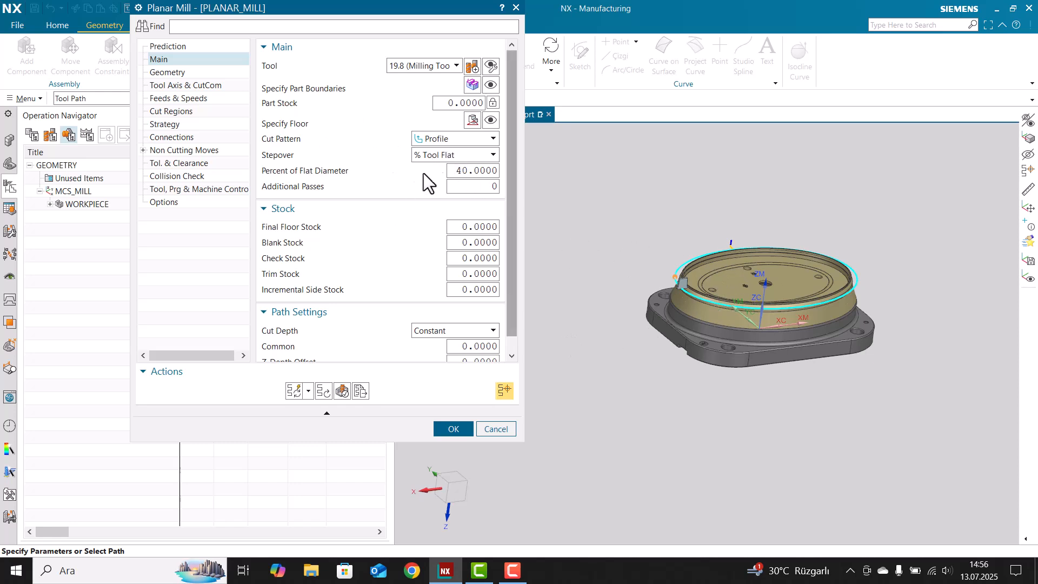
- Set the Planar Mill operation's stepover method to Constant
left_click(445, 155)
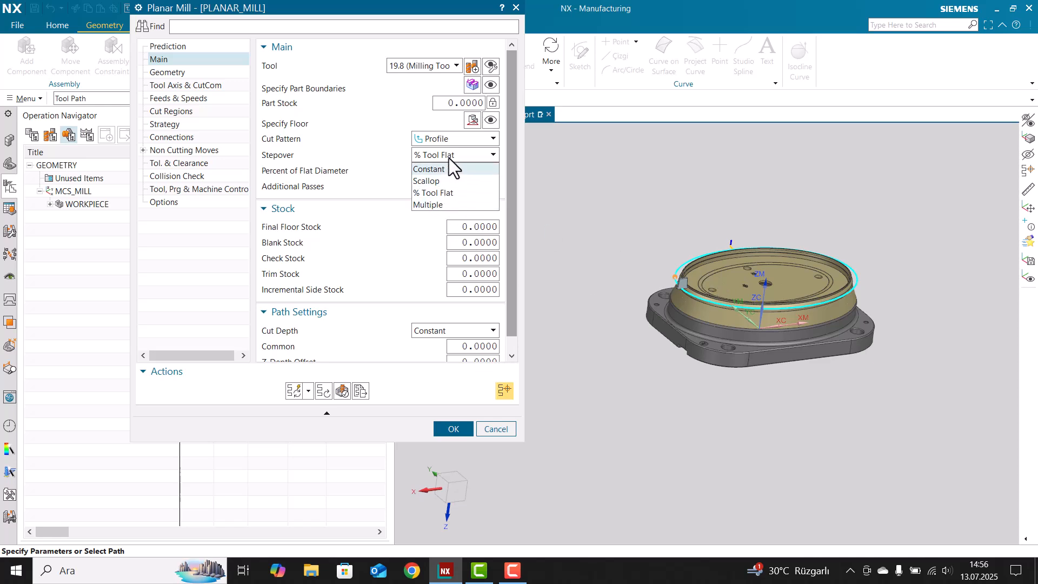
left_click(449, 155)
scroll(666, 342, "up", 5)
middle_click_drag(667, 342, 572, 195)
left_click(426, 157)
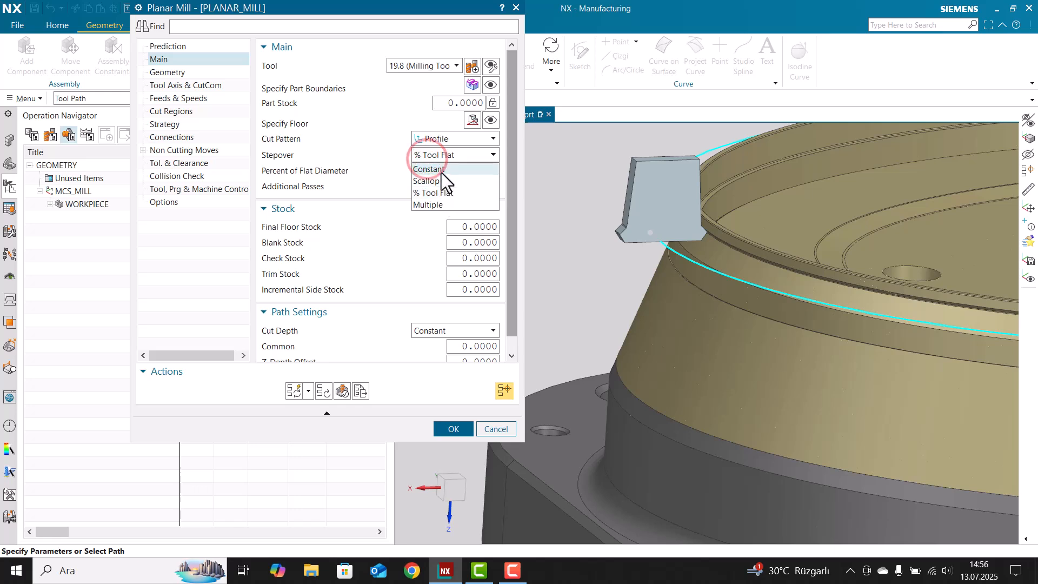
left_click(441, 172)
left_click(452, 157)
left_click(455, 201)
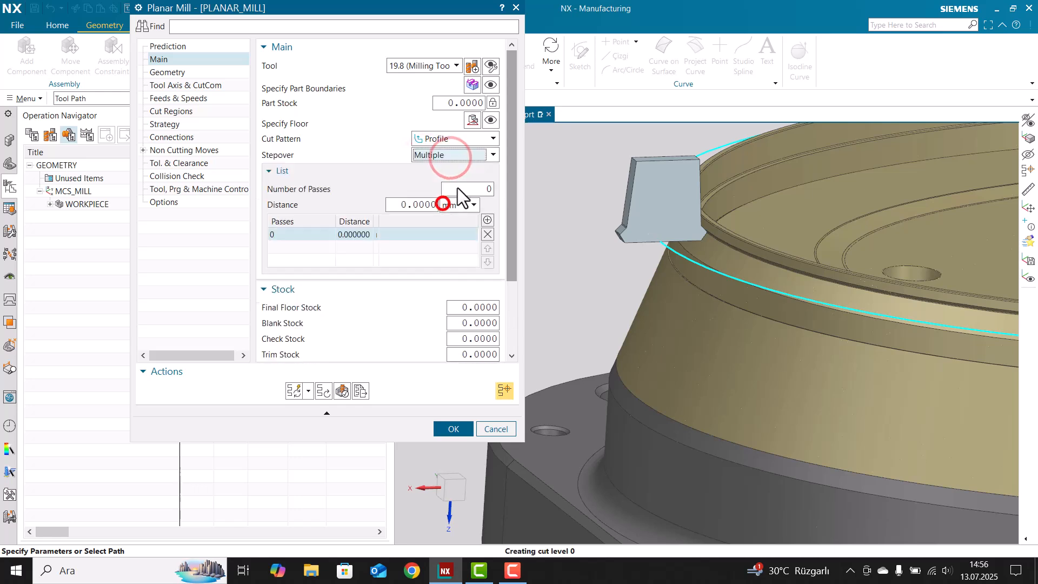
double_click(464, 189)
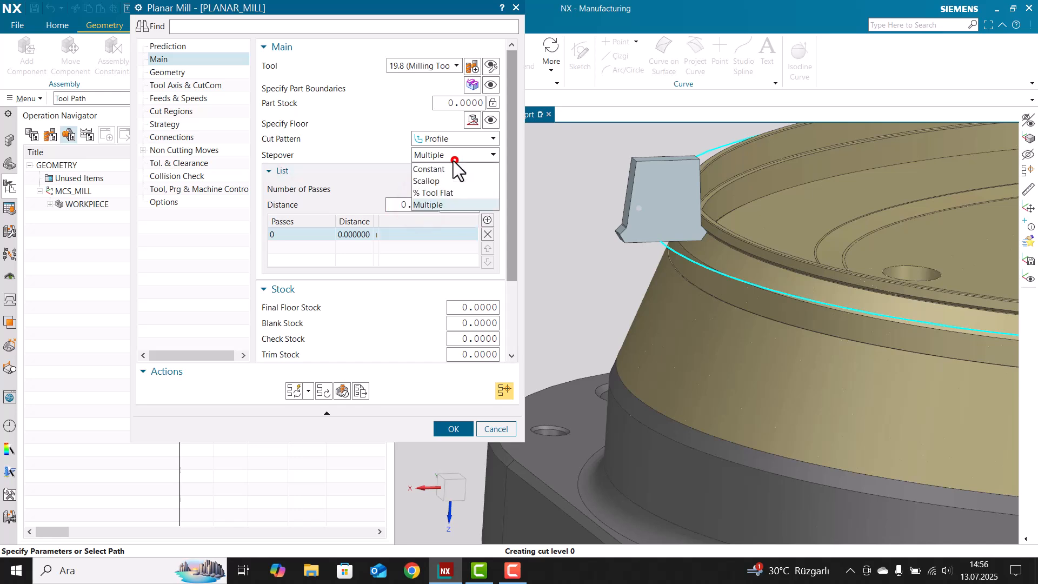
left_click(441, 171)
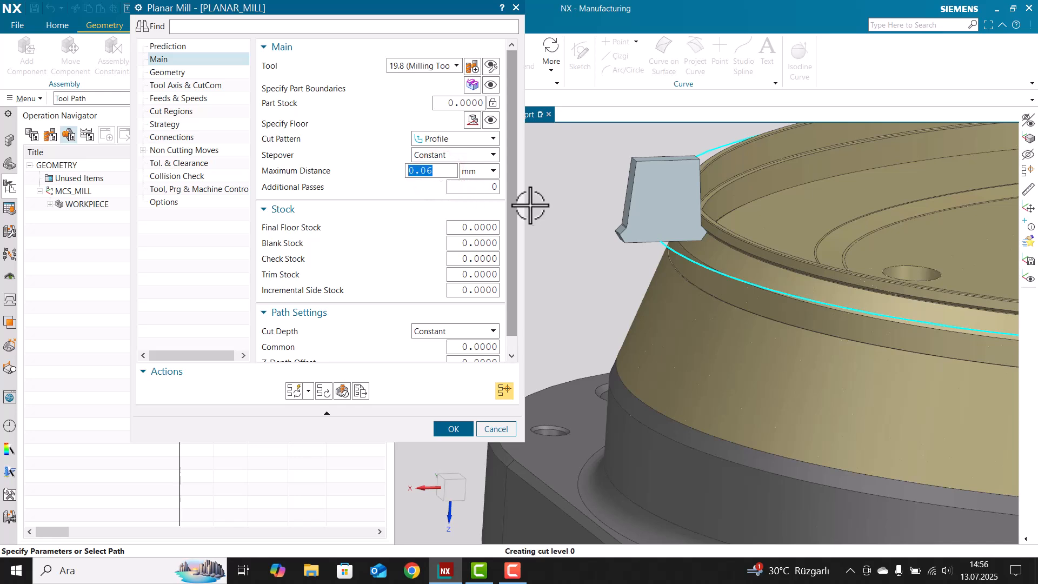
- Set the constant stepover's maximum distance to 0.06 mm and the additional passes to 15
key("Tab")
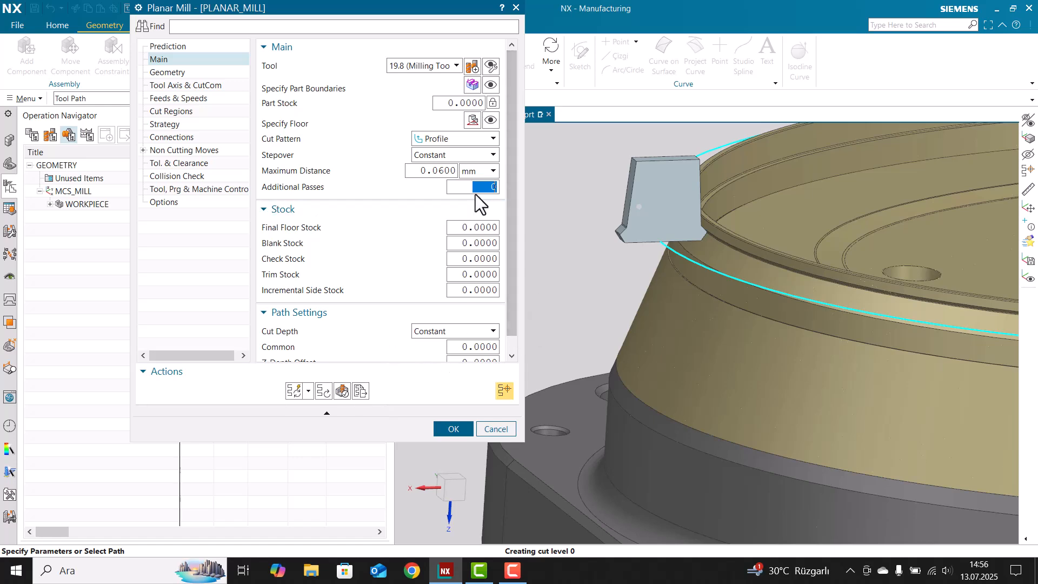
type("10")
key("Return")
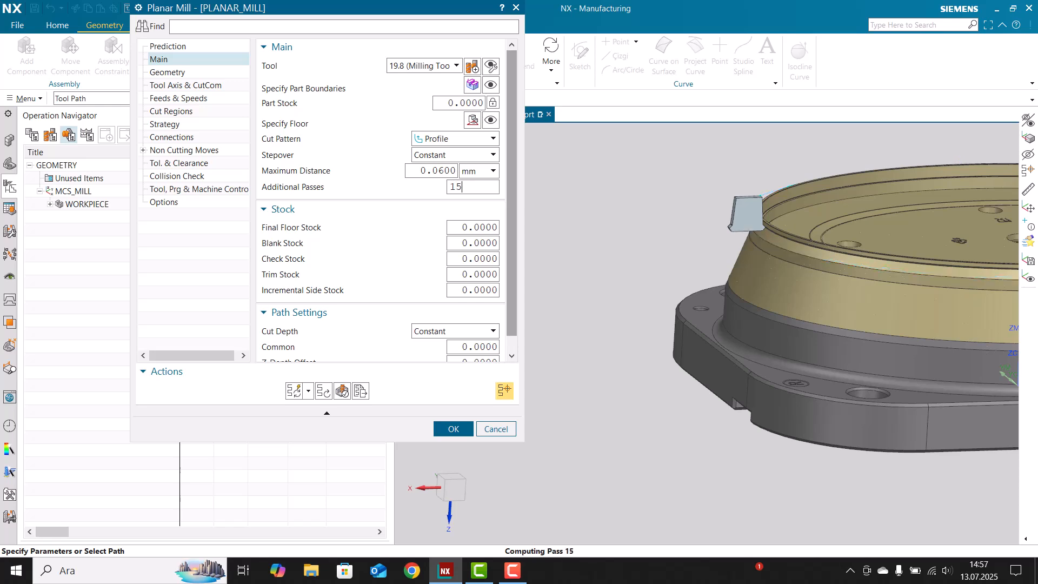
- Examine the additional profile passes around the rim and compare the tool's position along the path with the undercut groove
scroll(713, 196, "down", 3)
middle_click_drag(720, 211, 725, 218)
scroll(725, 218, "up", 18)
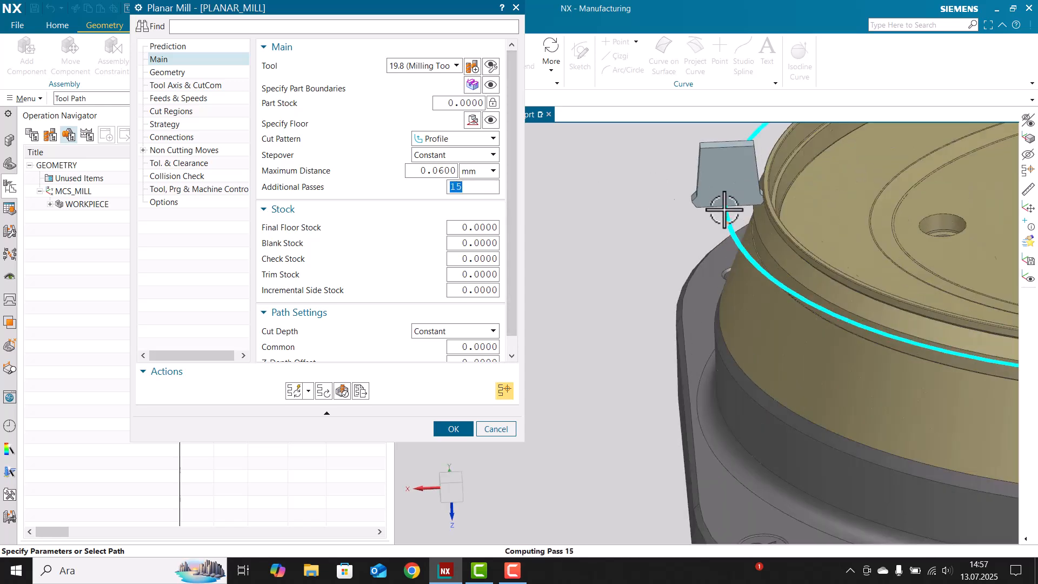
scroll(852, 220, "down", 6)
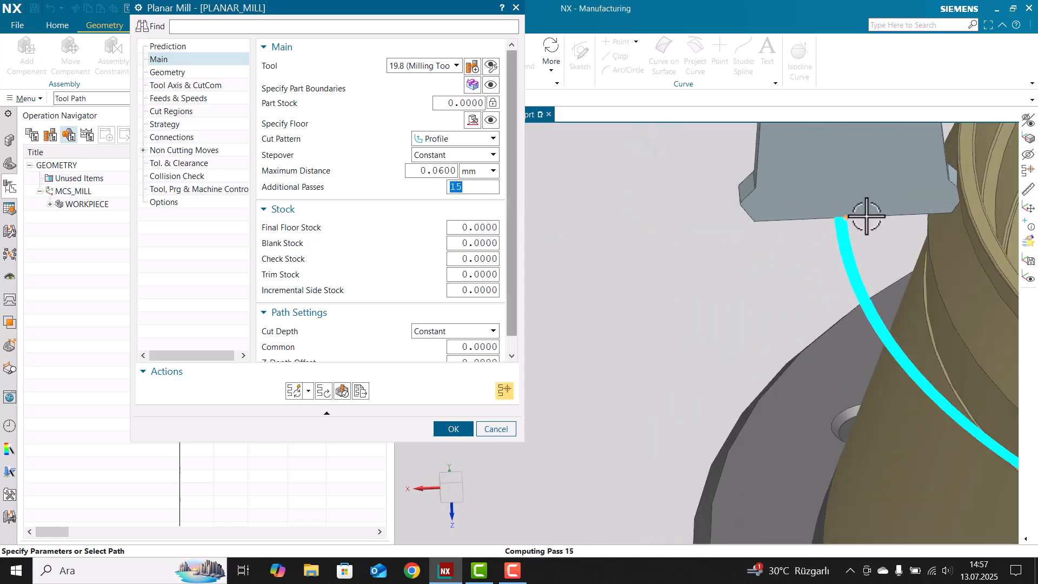
scroll(837, 225, "up", 2)
scroll(836, 225, "down", 6)
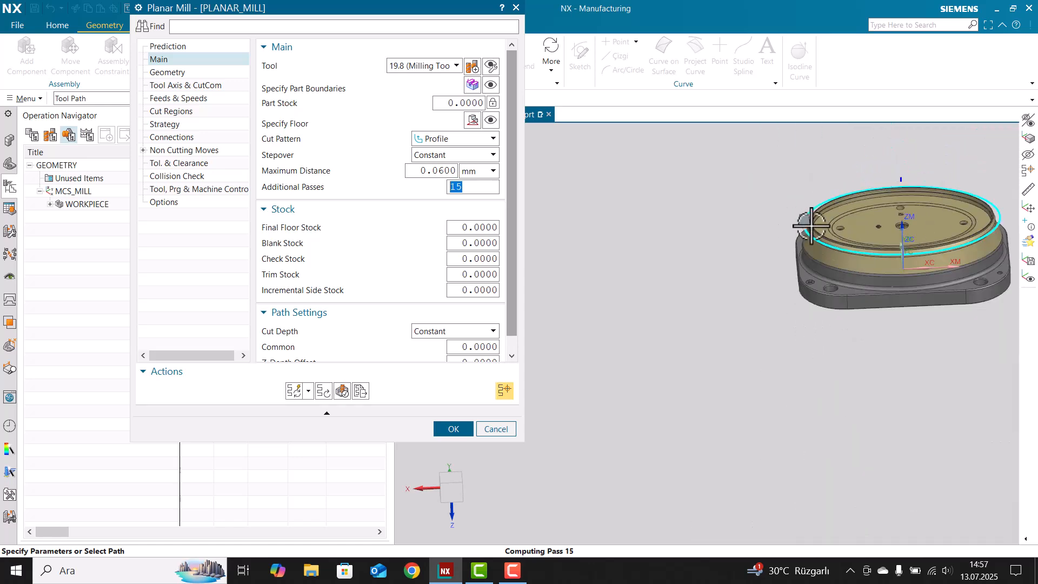
scroll(749, 271, "up", 8)
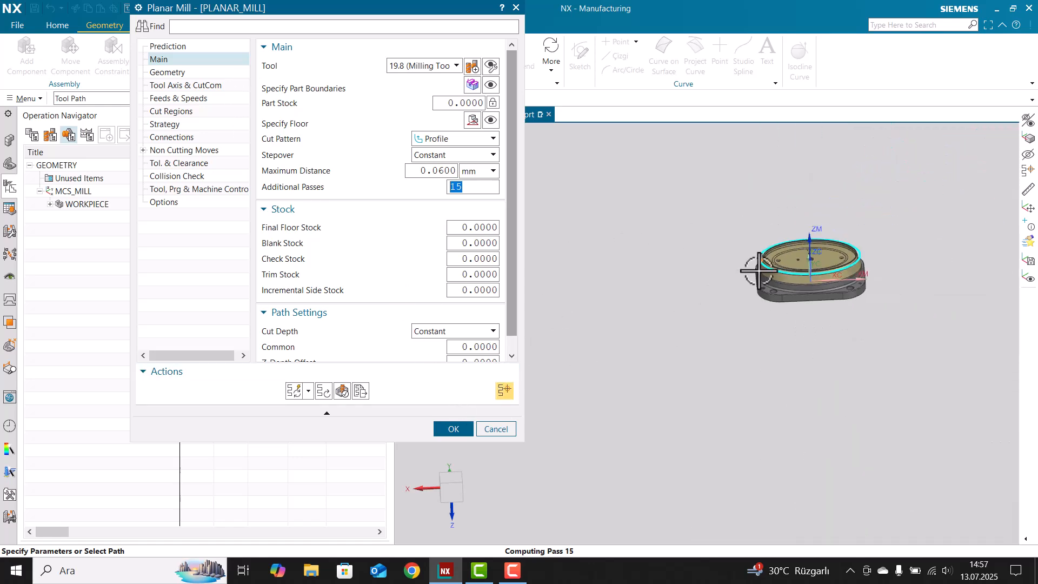
scroll(823, 295, "down", 6)
mouse_move(824, 295)
middle_mouse_down()
mouse_move(816, 302)
mouse_move(817, 278)
middle_mouse_up()
scroll(801, 308, "up", 4)
scroll(801, 309, "up", 2)
left_click(763, 299)
middle_click_drag(765, 301, 777, 250)
scroll(757, 305, "up", 5)
middle_click_drag(757, 305, 711, 297)
scroll(689, 286, "up", 3)
scroll(686, 294, "up", 2)
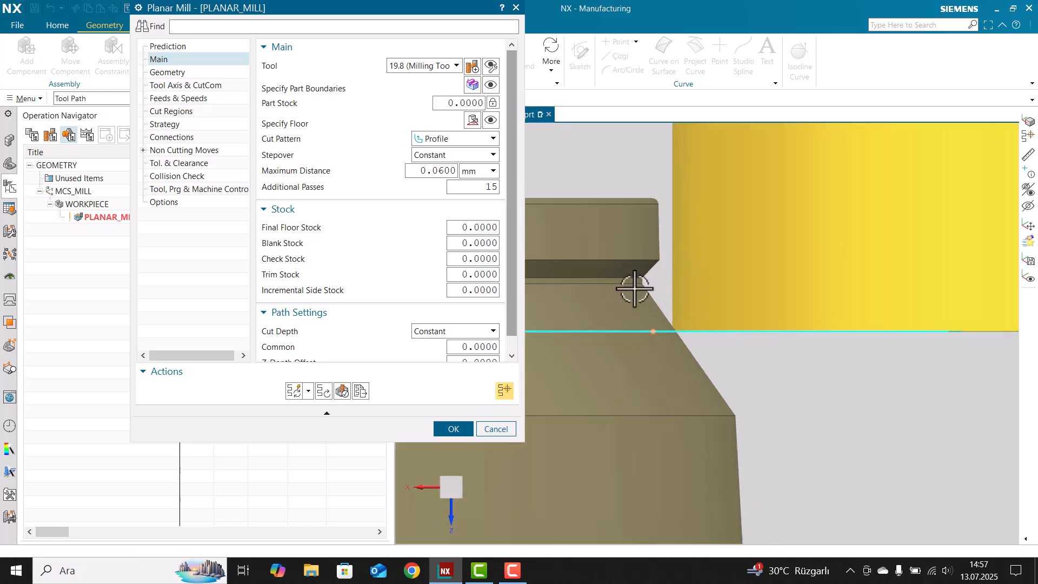
- Set the Planar Mill operation's additional passes to 20 and view the passes beside the rim
scroll(667, 294, "down", 2)
double_click(481, 186)
type("20")
key("Return")
middle_click_drag(678, 231, 686, 276)
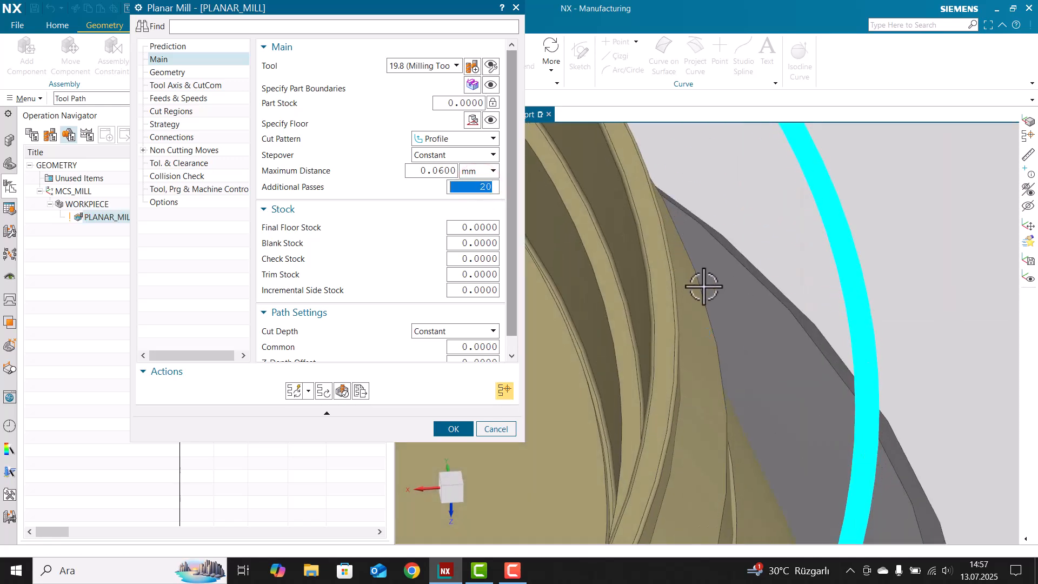